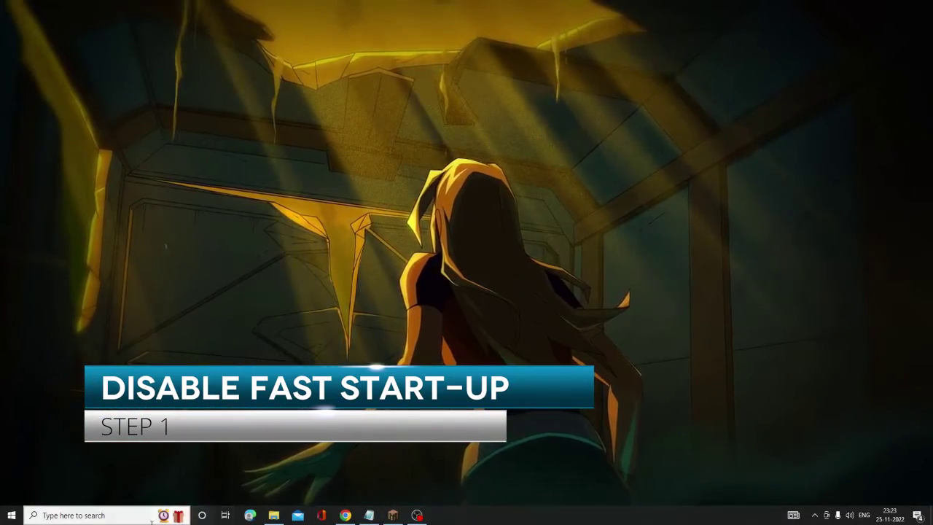
# Open the Power Options control panel by searching Windows for powercfg.cpl.
pyautogui.click(108, 519)
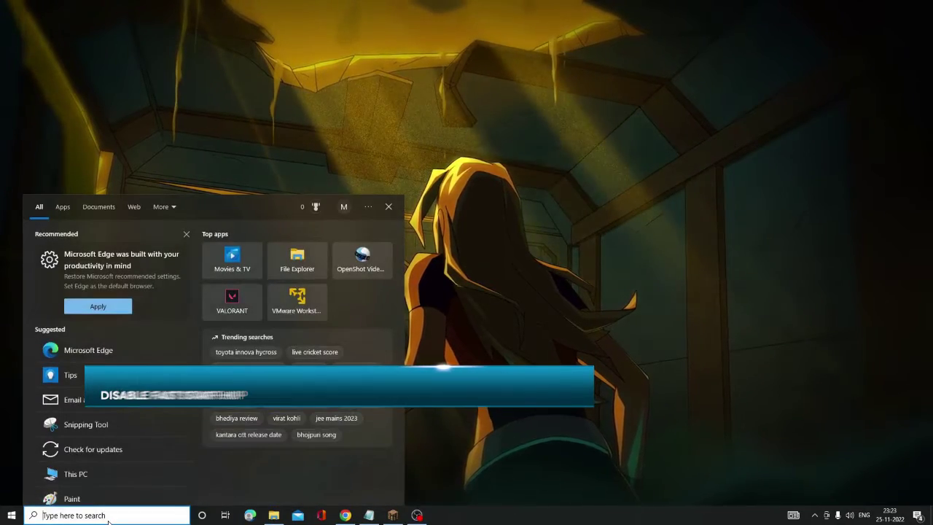
pyautogui.write('powercfg')
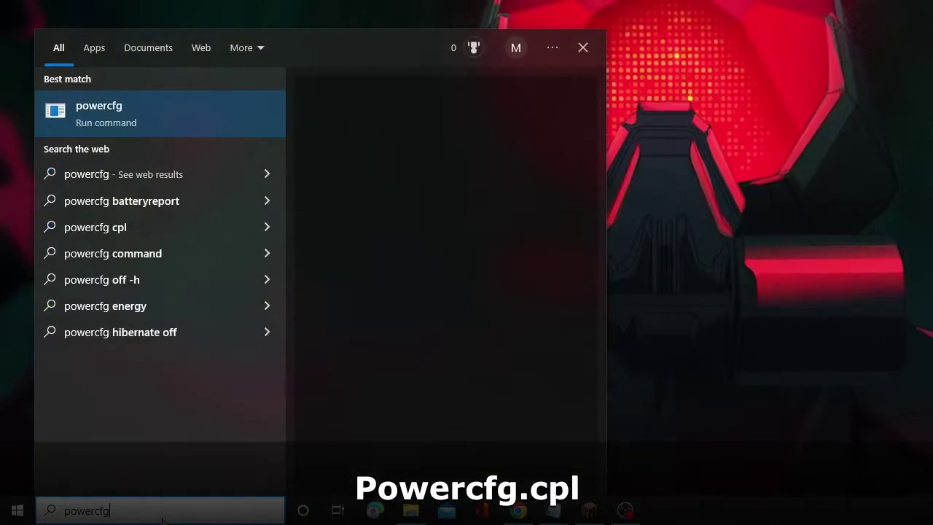
pyautogui.write('.cpl')
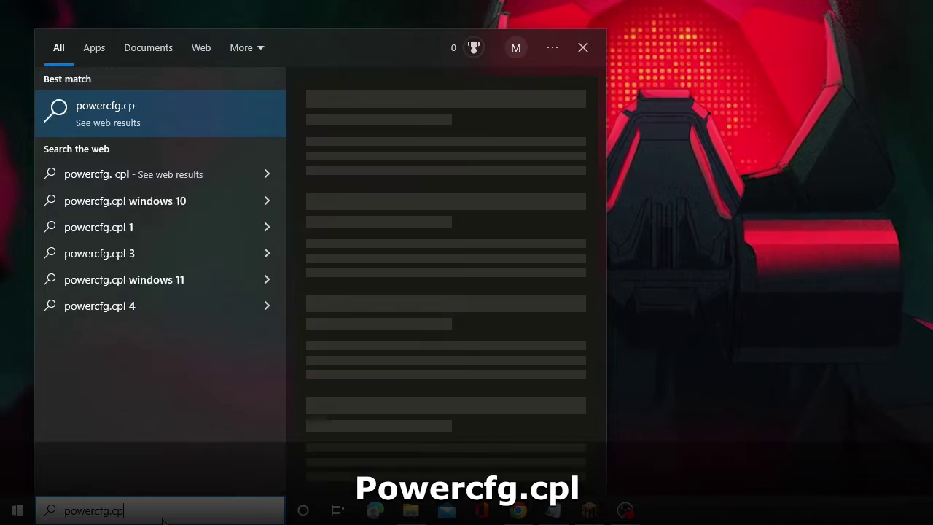
pyautogui.press('Return')
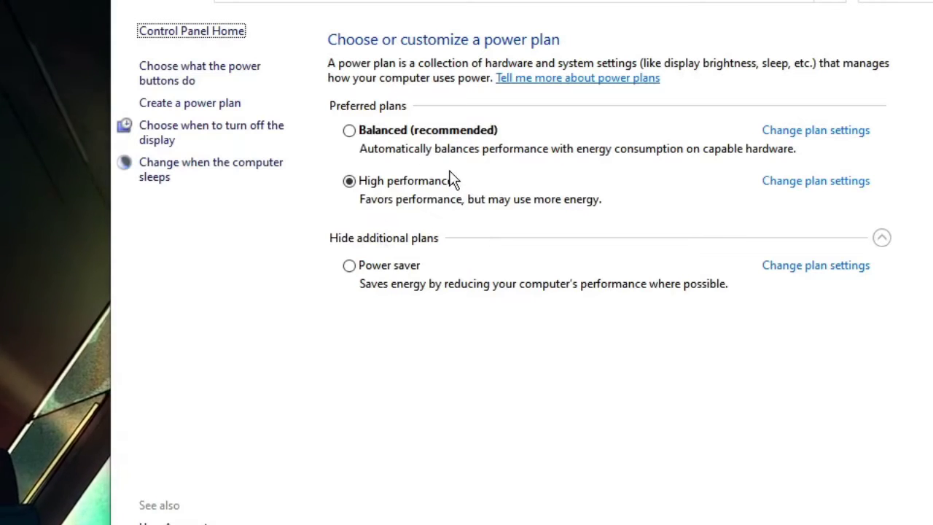
# Unlock the power button settings, turn off fast startup, save the changes and close the Power Options window.
pyautogui.click(191, 74)
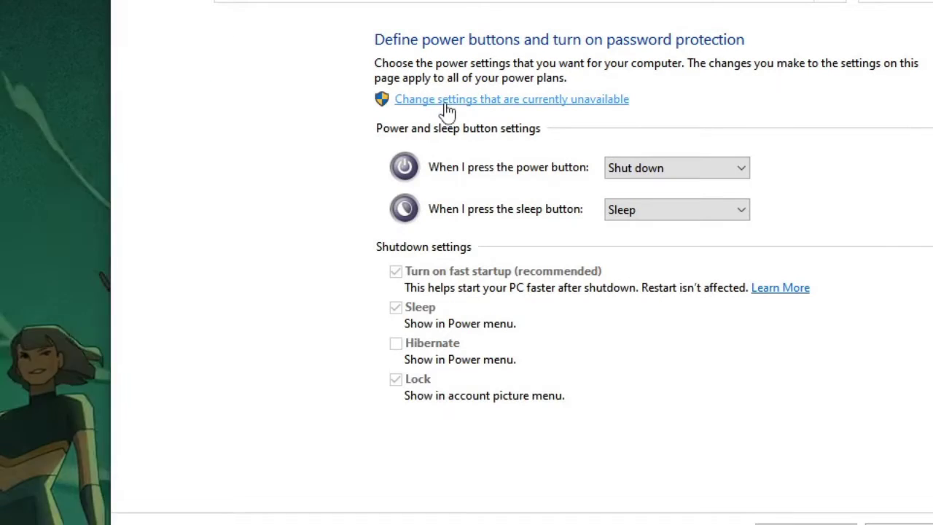
pyautogui.click(560, 100)
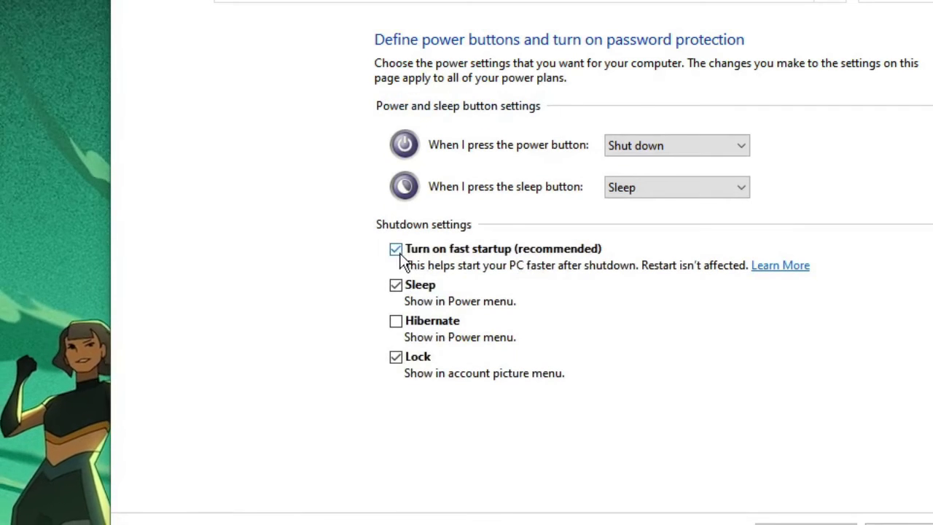
pyautogui.click(398, 251)
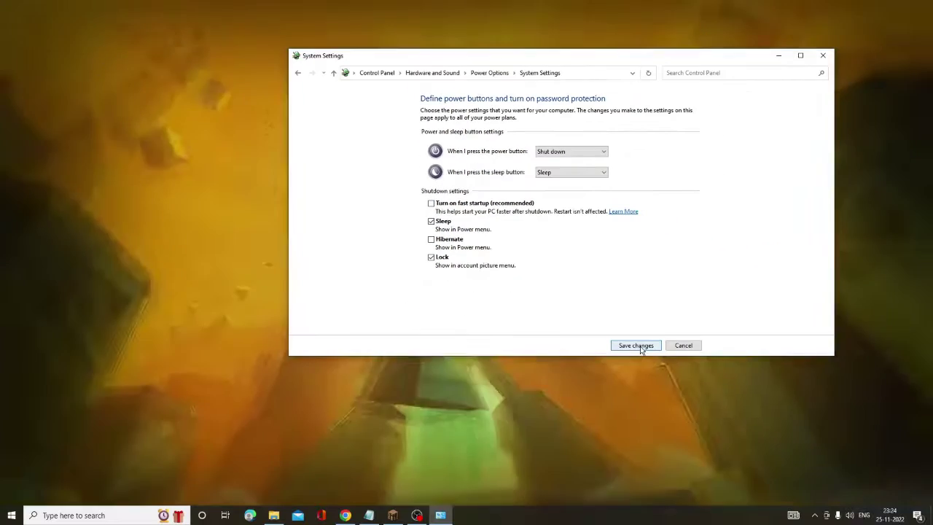
pyautogui.click(827, 520)
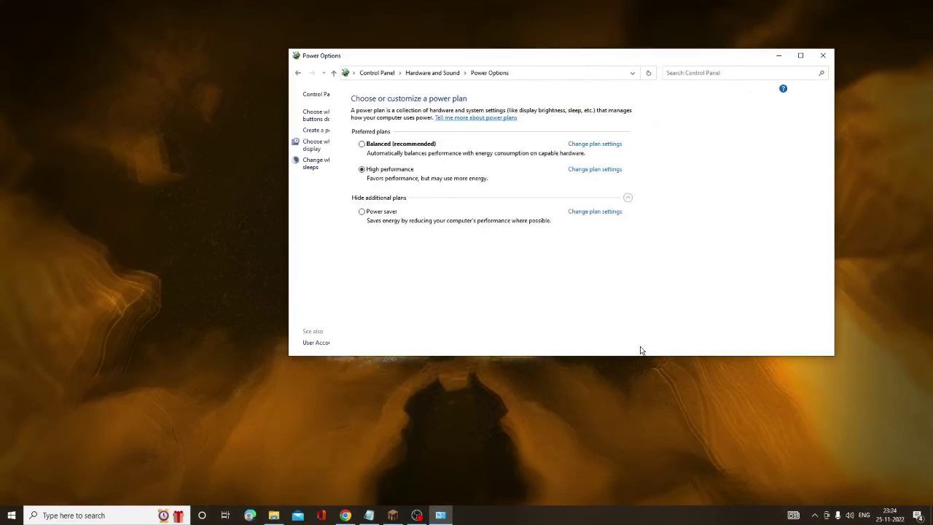
pyautogui.click(823, 56)
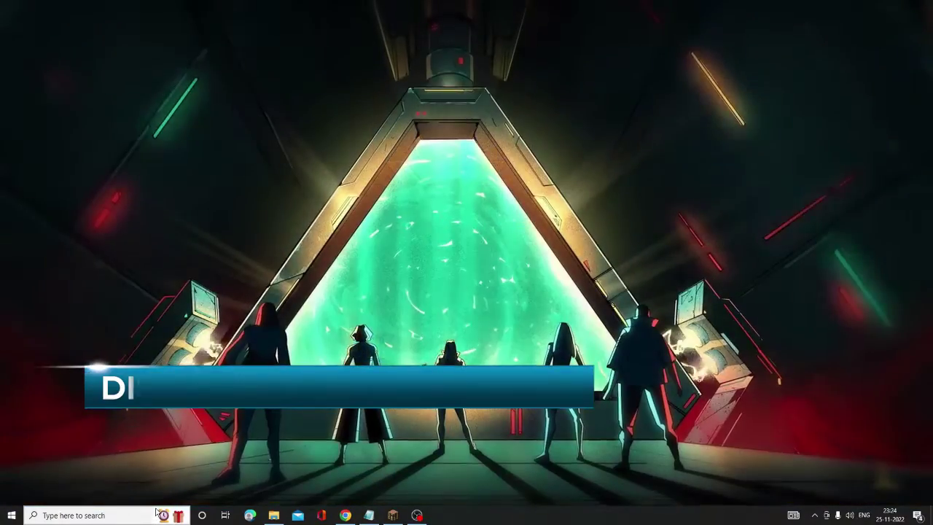
# Open Task Manager and show its list of startup apps.
pyautogui.click(154, 515)
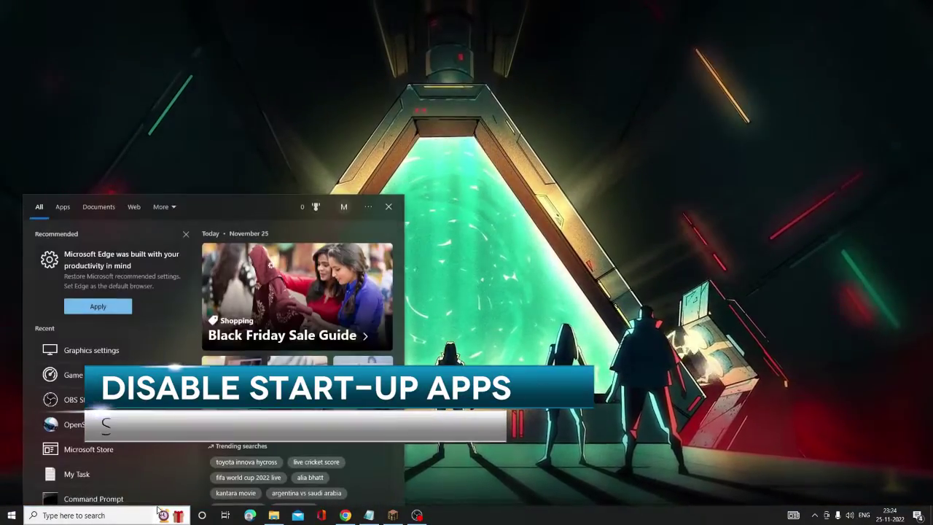
pyautogui.click(82, 513)
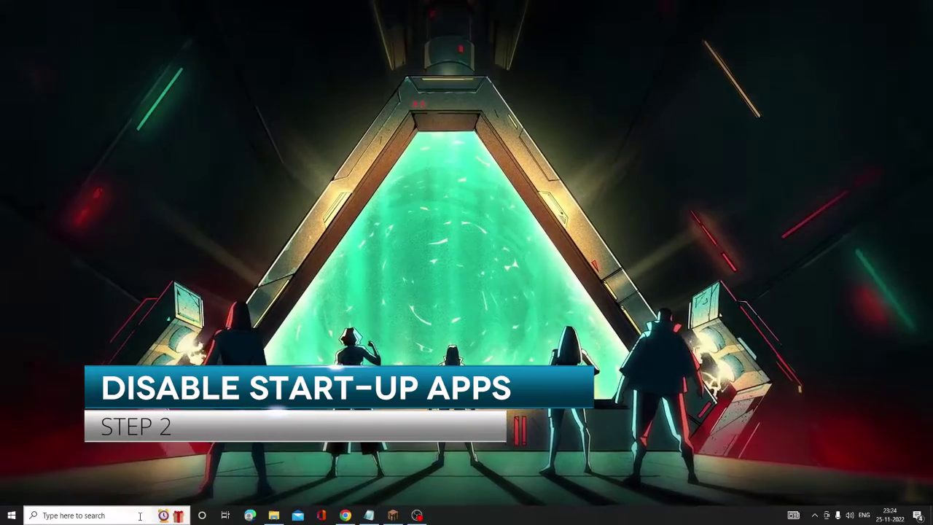
pyautogui.rightClick(12, 515)
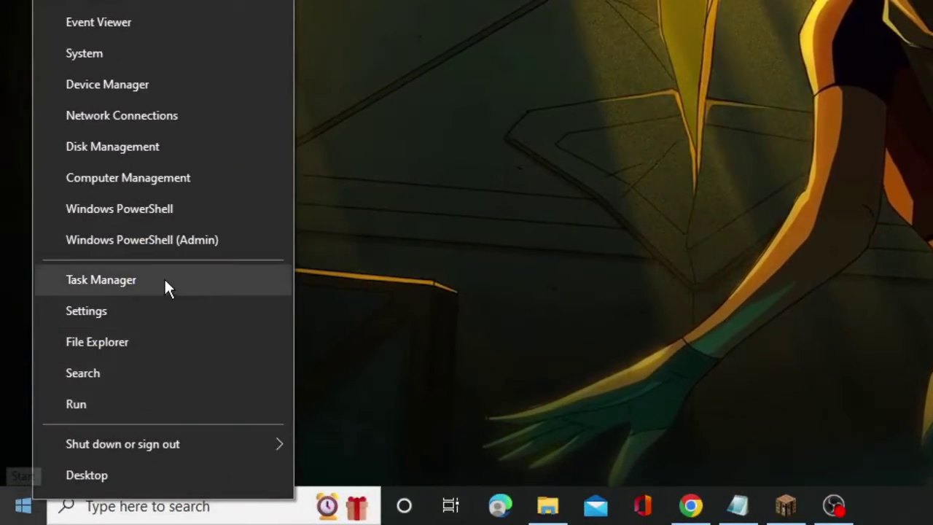
pyautogui.click(153, 295)
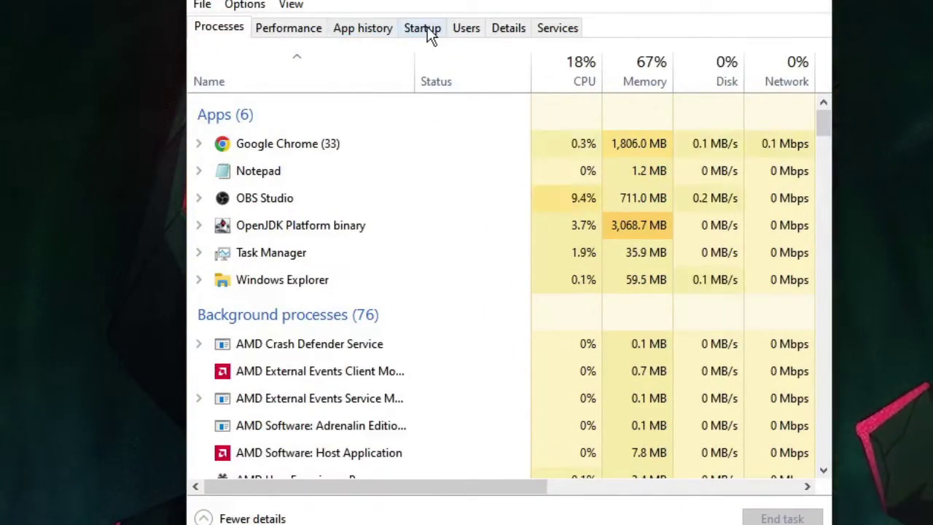
pyautogui.click(427, 27)
# Disable EpicGamesLauncher in the list of startup apps.
pyautogui.click(407, 156)
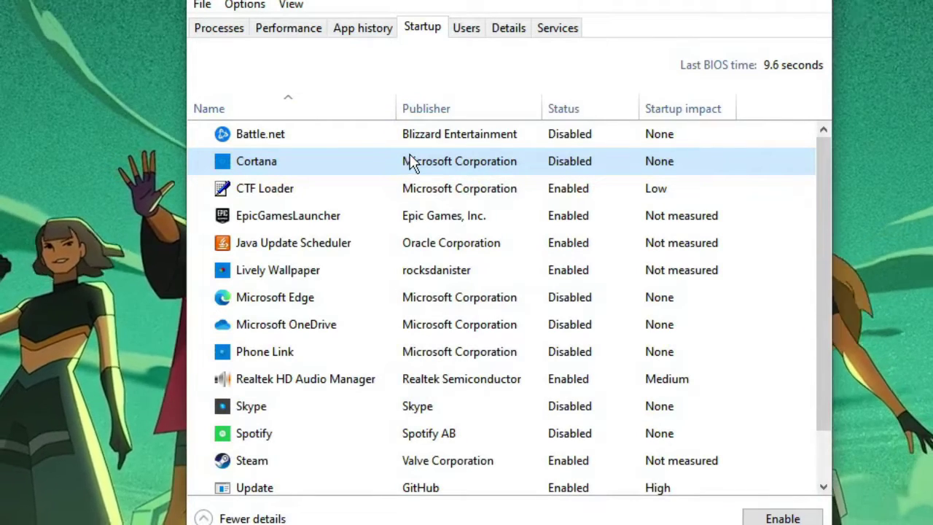
pyautogui.click(319, 187)
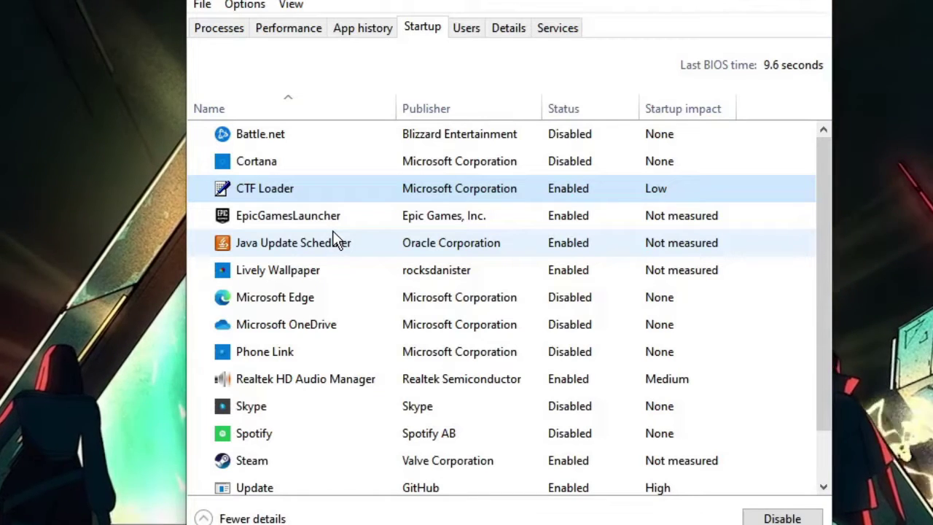
pyautogui.click(284, 224)
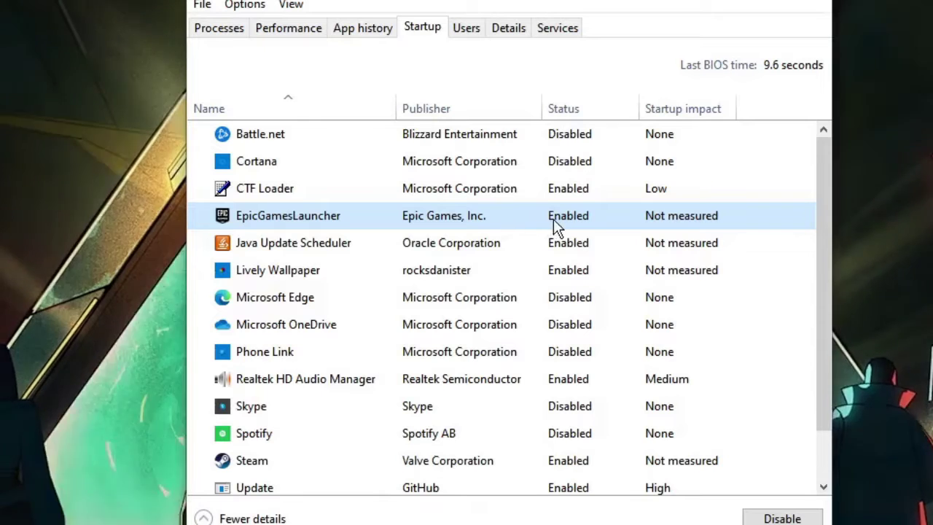
pyautogui.rightClick(553, 215)
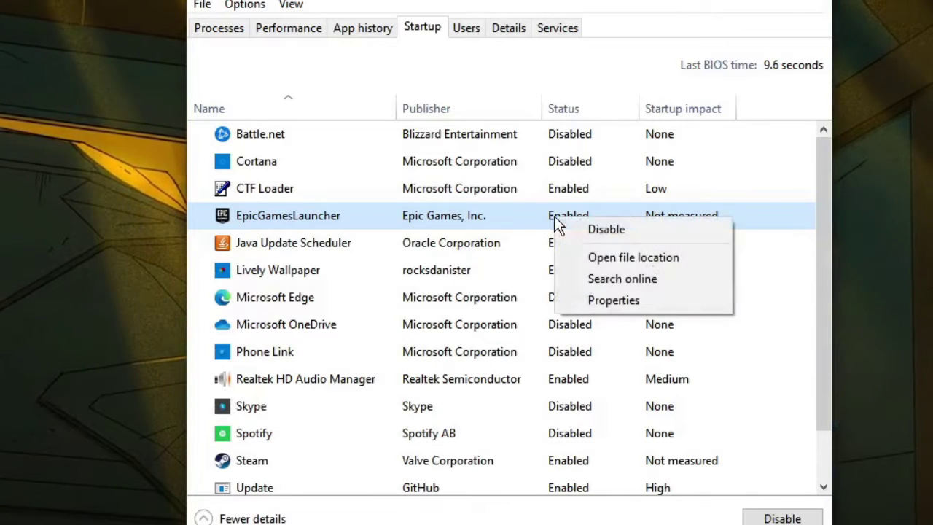
pyautogui.click(605, 230)
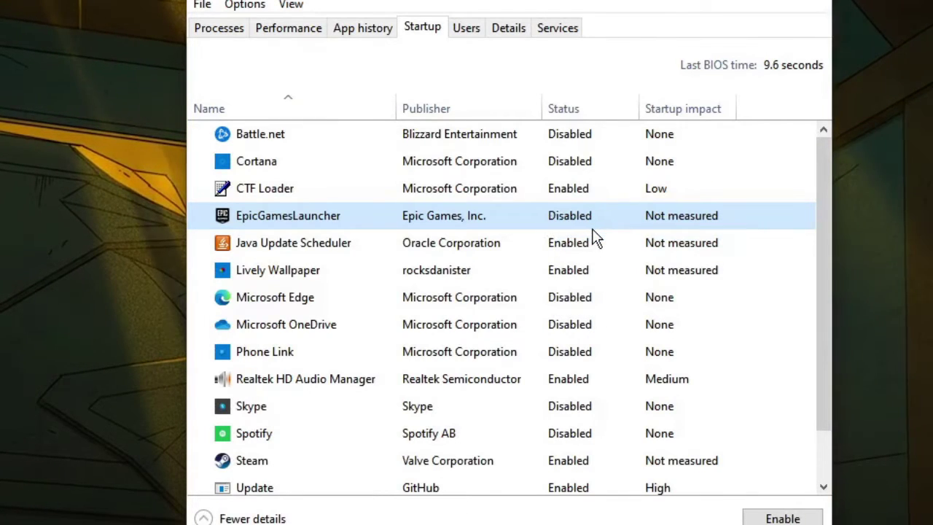
# Review the remaining startup apps, disable Steam at startup and close Task Manager.
pyautogui.click(397, 246)
pyautogui.click(370, 269)
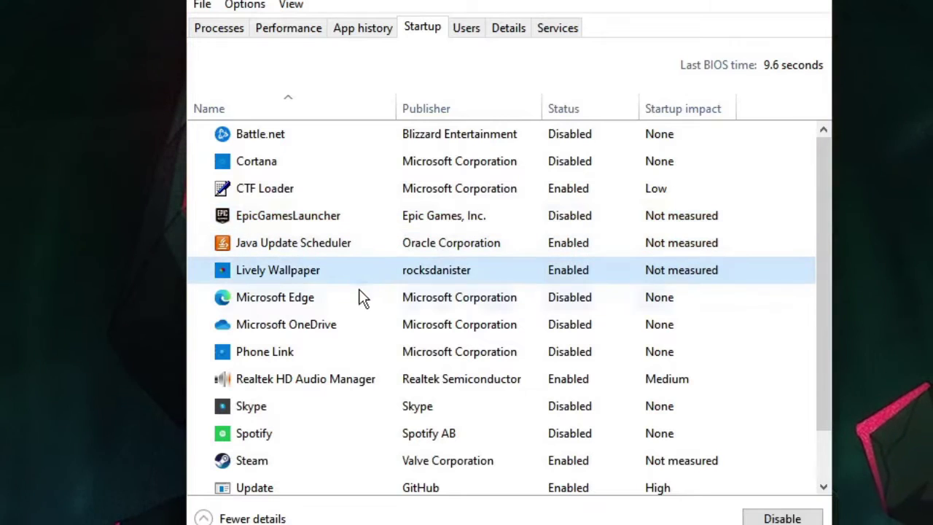
pyautogui.click(390, 299)
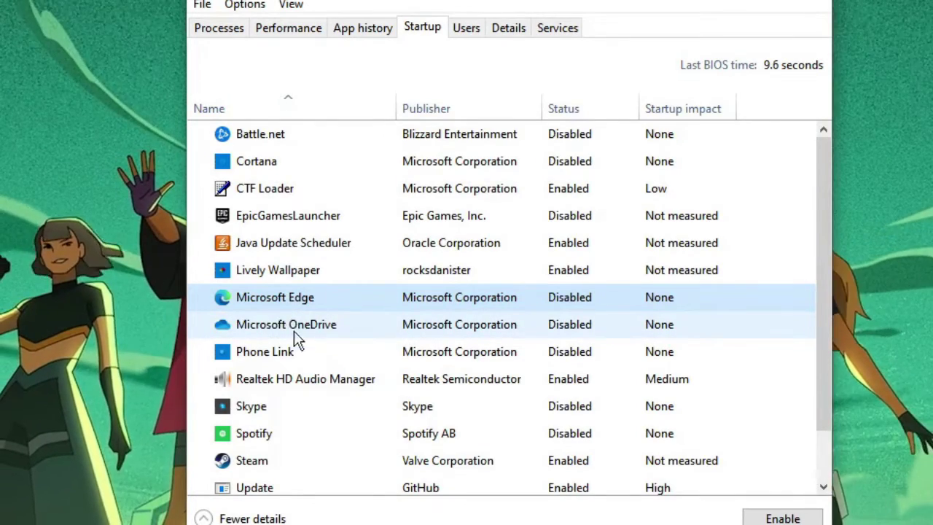
pyautogui.scroll(-1, 306, 331)
pyautogui.click(305, 381)
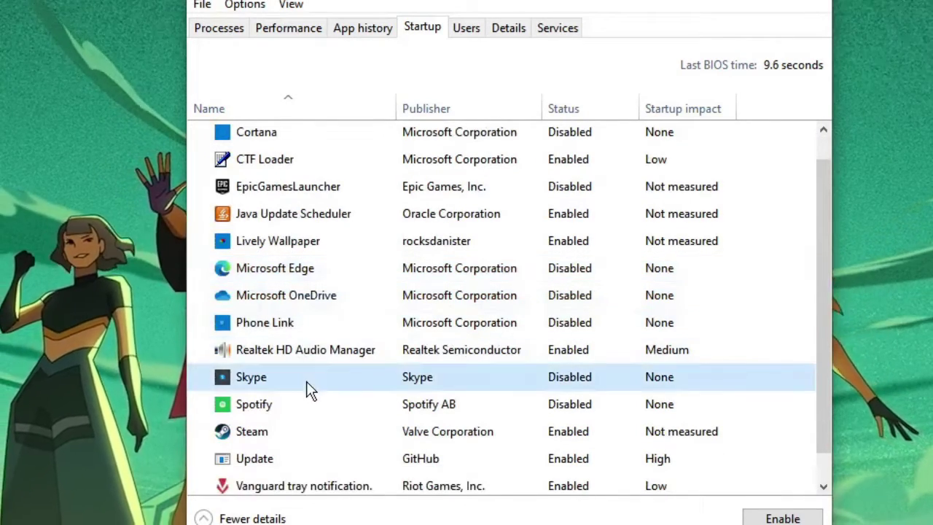
pyautogui.click(352, 439)
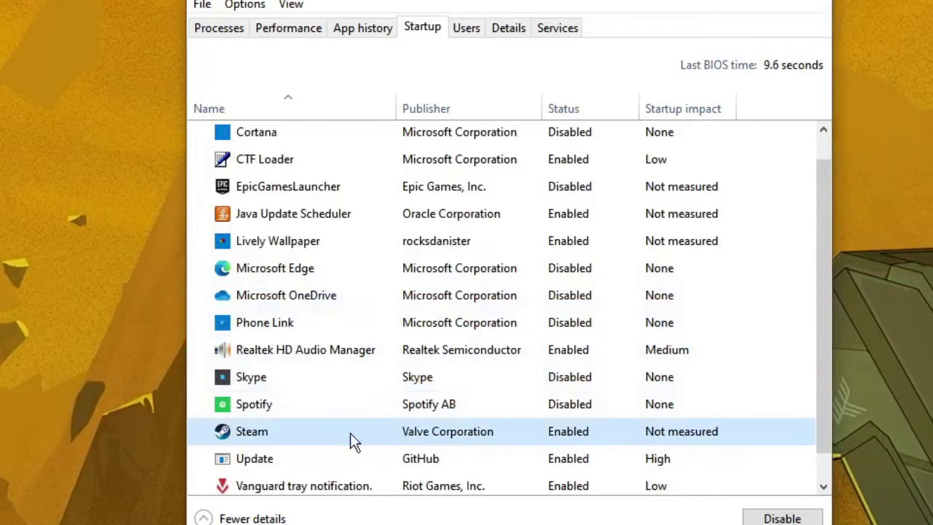
pyautogui.rightClick(557, 431)
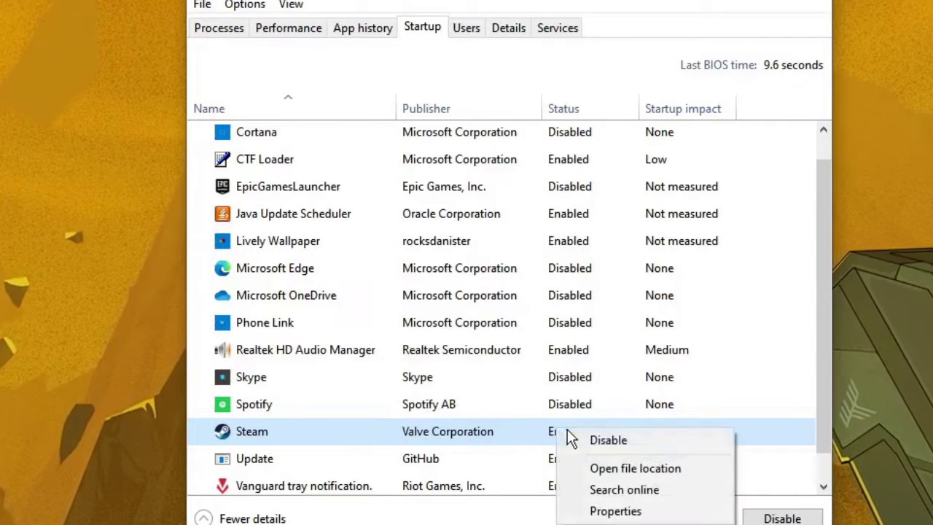
pyautogui.click(604, 440)
pyautogui.scroll(-1, 607, 444)
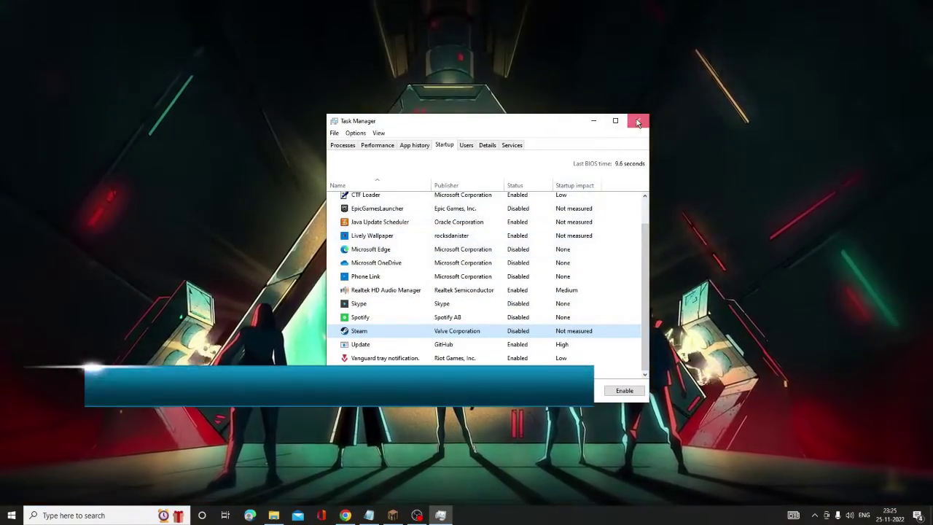
pyautogui.click(637, 121)
# Find the Game Mode settings through the Windows search and turn Game Mode on.
pyautogui.click(133, 515)
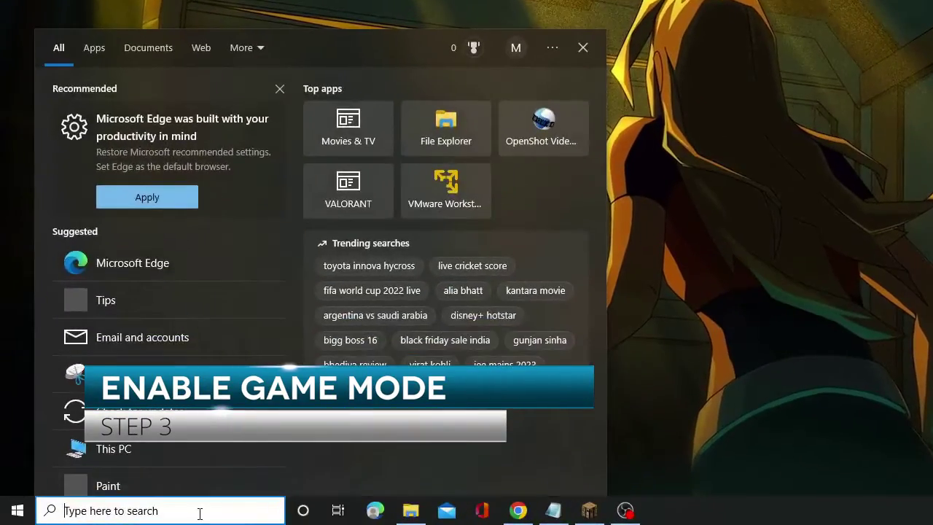
pyautogui.write('game mod')
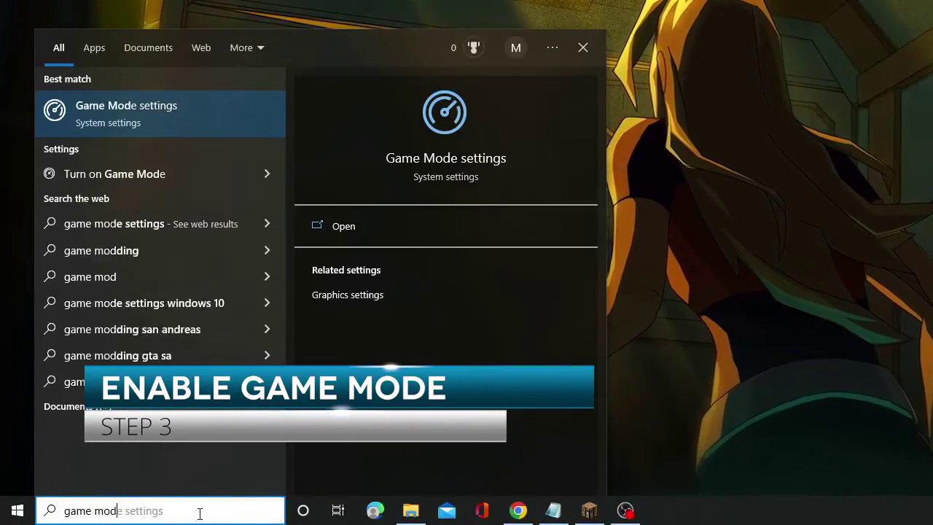
pyautogui.write('e')
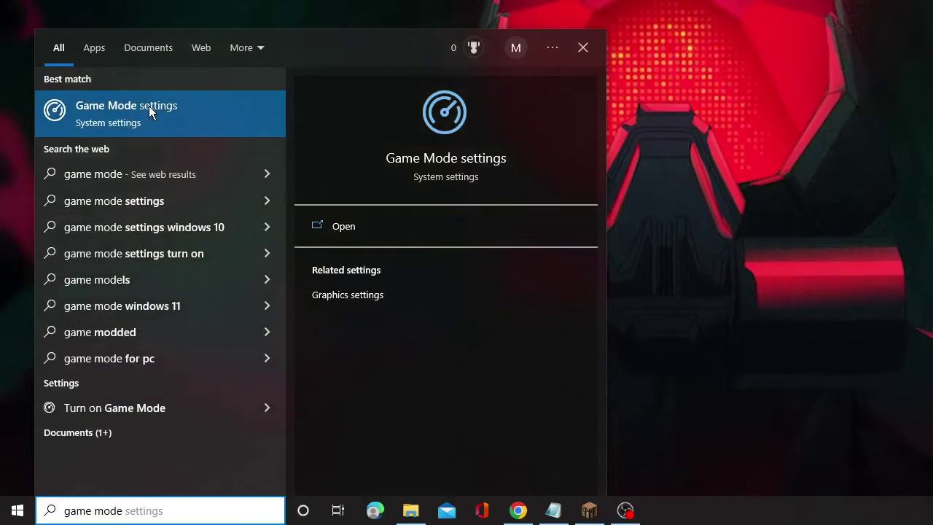
pyautogui.click(149, 107)
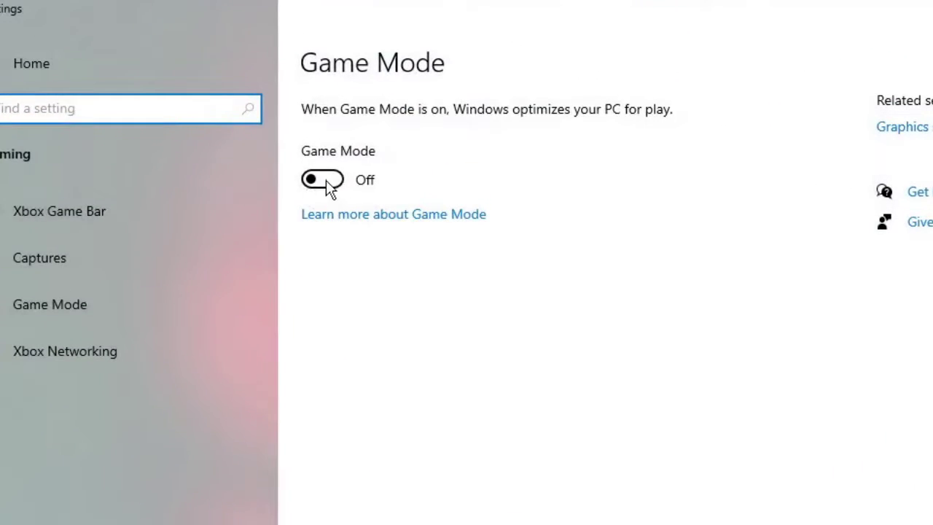
pyautogui.click(327, 182)
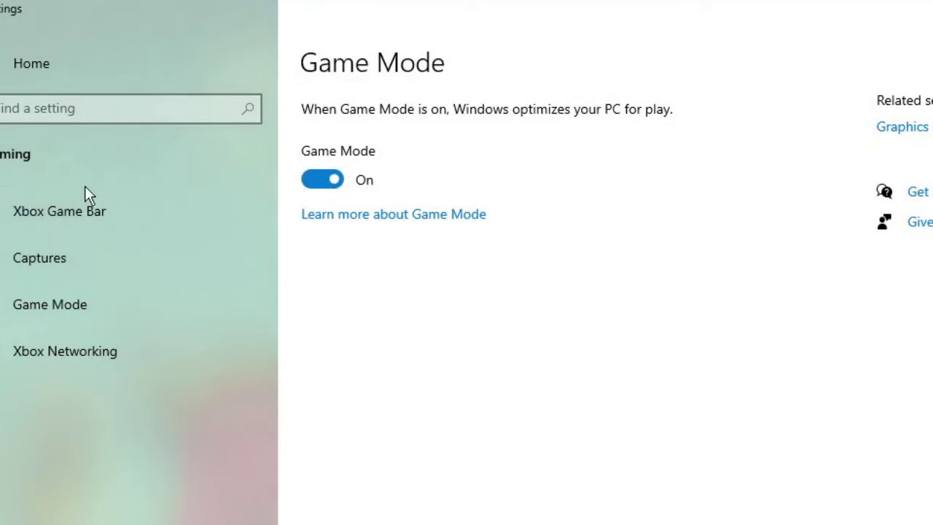
# Turn off Xbox Game Bar in the gaming settings and close the Settings window.
pyautogui.click(68, 212)
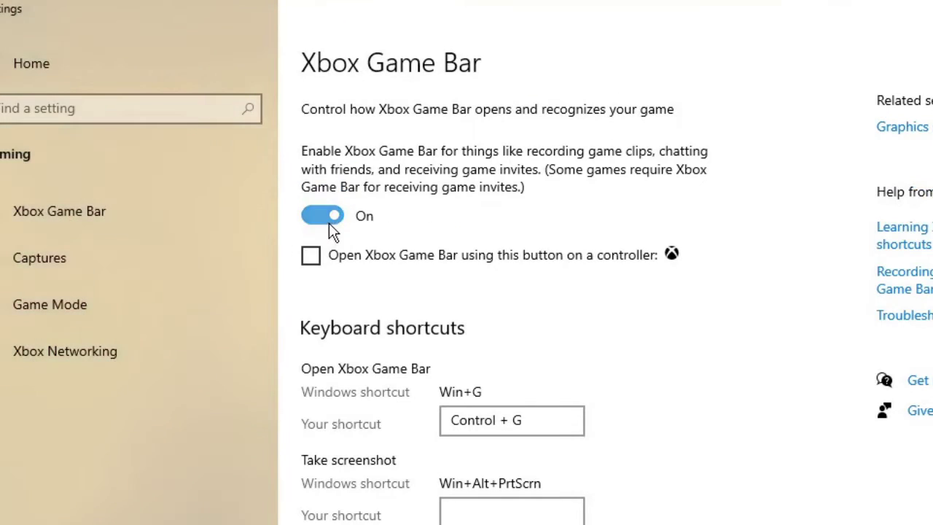
pyautogui.click(328, 222)
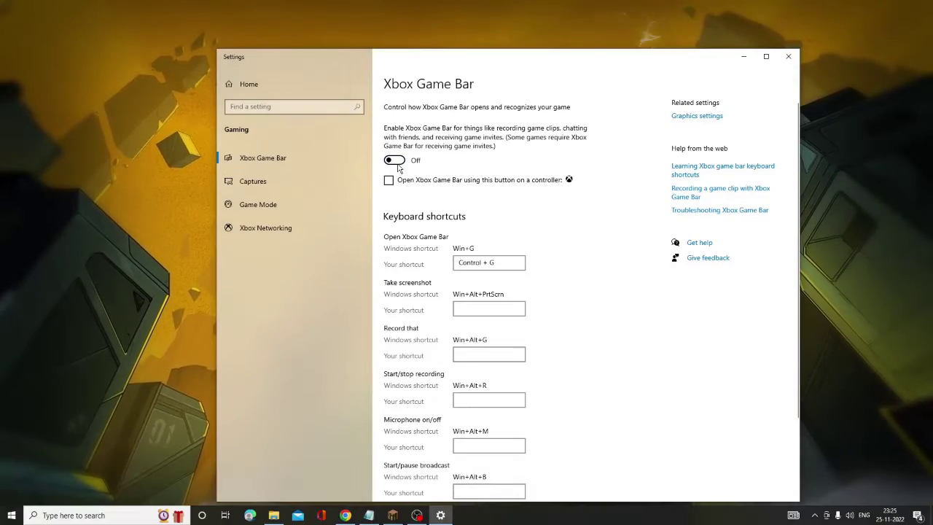
pyautogui.click(787, 59)
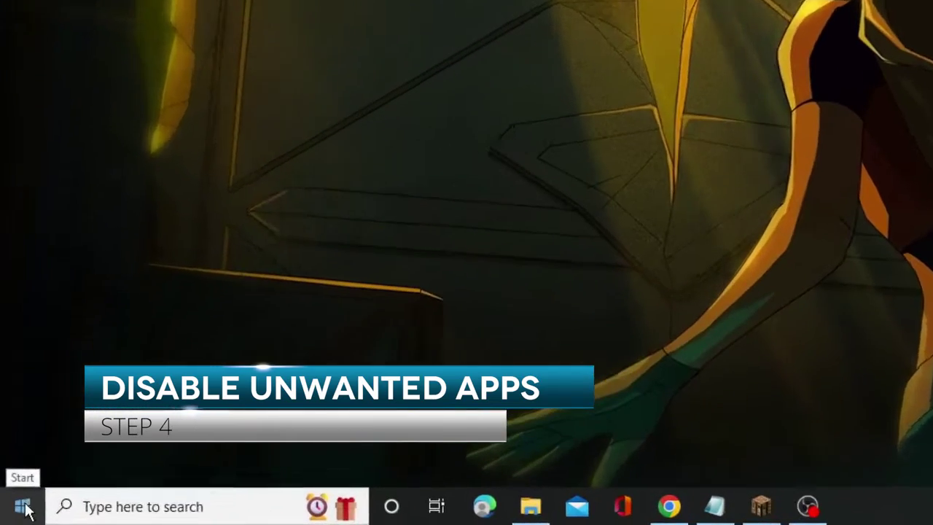
# Open the Privacy settings and turn off advertising ID, language list access and suggested content in the general options.
pyautogui.rightClick(12, 515)
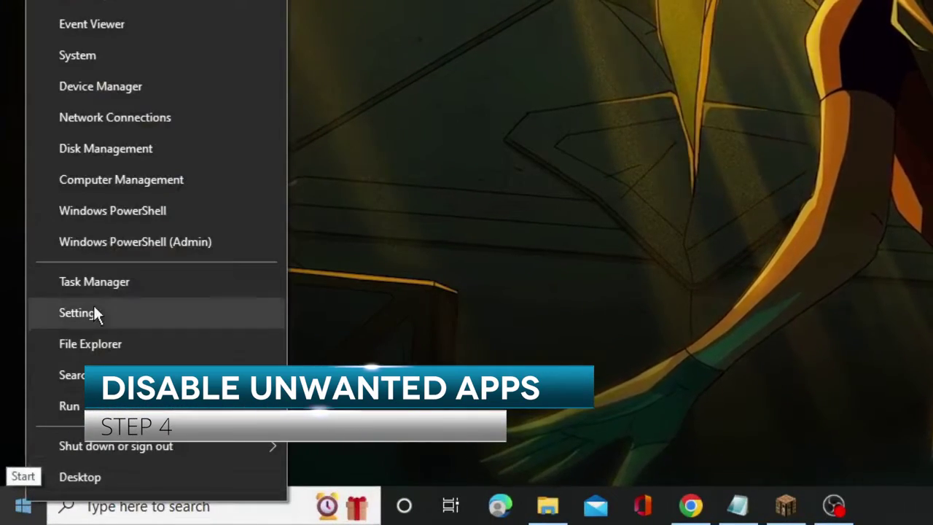
pyautogui.click(114, 315)
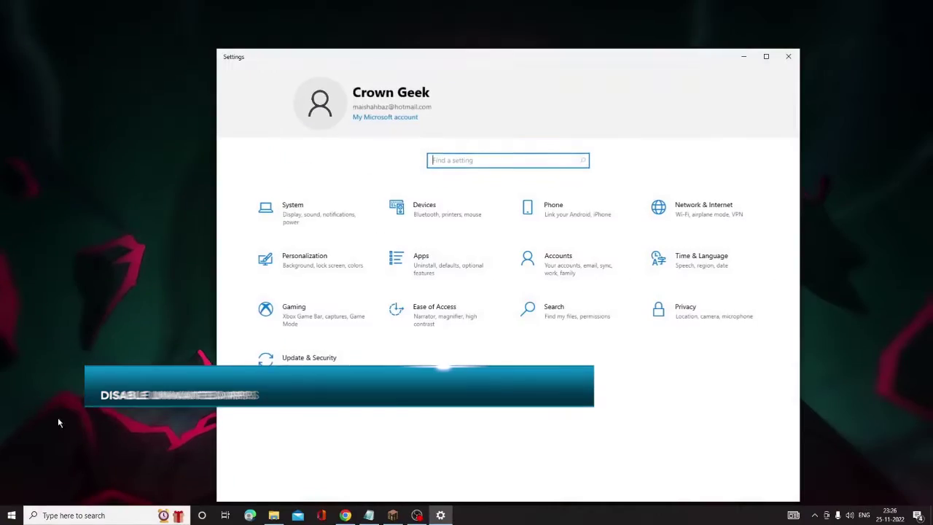
pyautogui.click(685, 318)
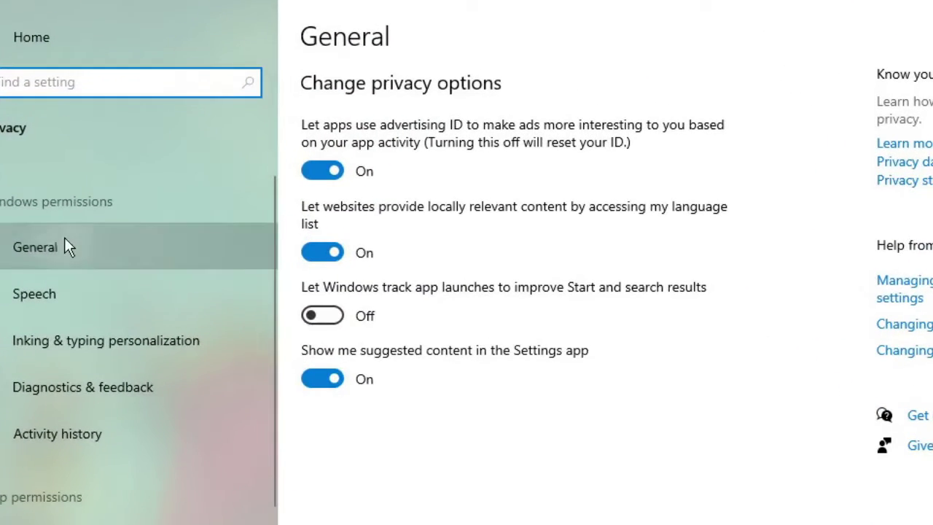
pyautogui.click(64, 247)
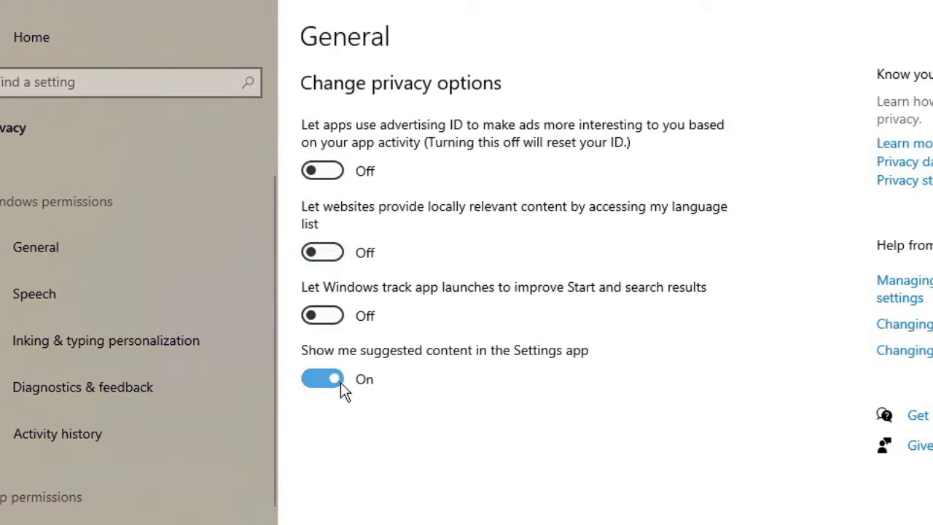
pyautogui.click(343, 379)
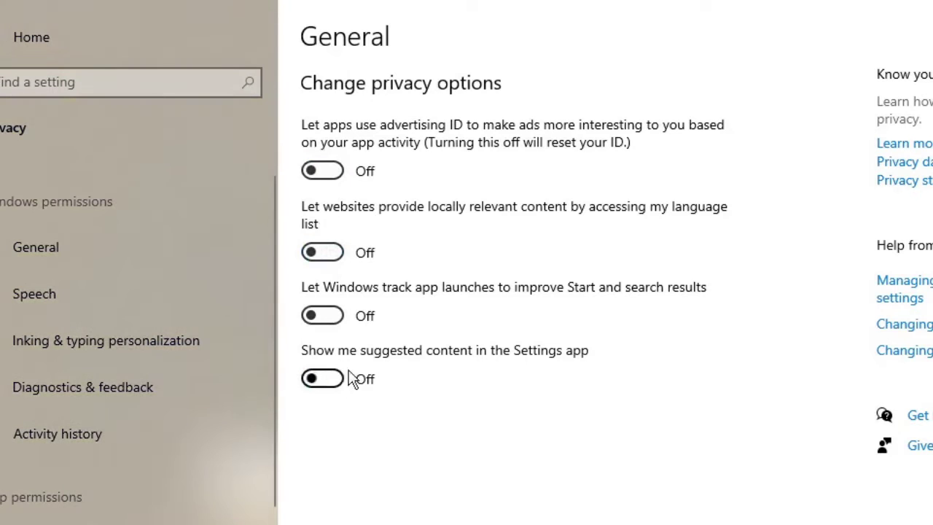
# Turn off online speech recognition and inking and typing personalization in the privacy settings.
pyautogui.click(101, 293)
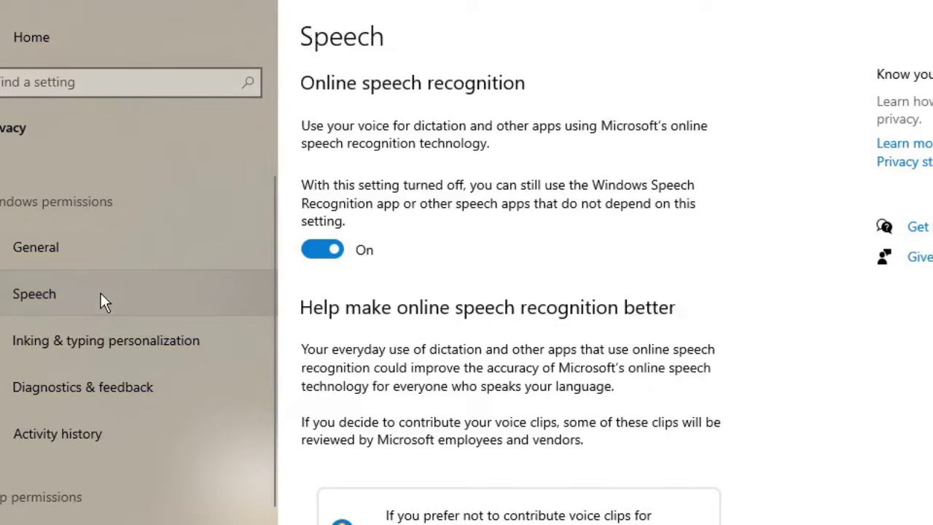
pyautogui.click(340, 251)
pyautogui.click(120, 341)
pyautogui.click(340, 250)
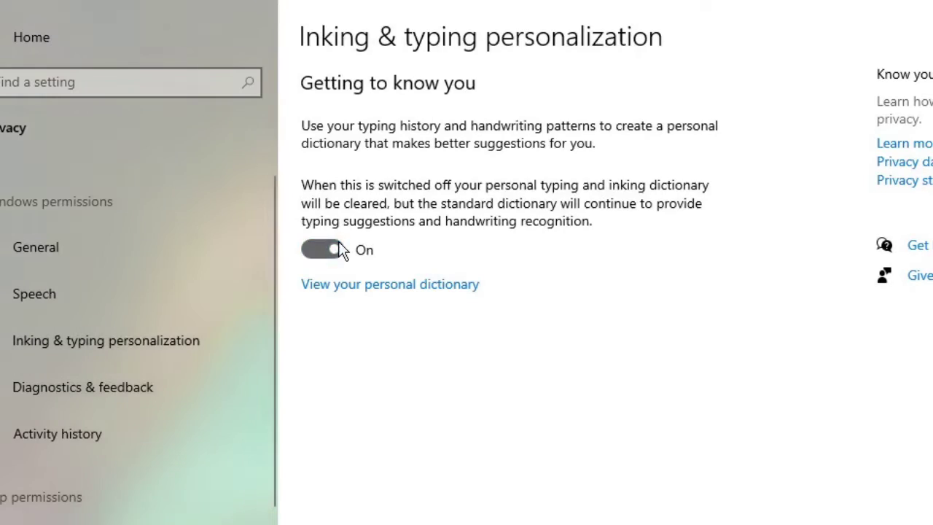
# Check the diagnostics and activity history pages and turn off apps' access to the location.
pyautogui.click(100, 382)
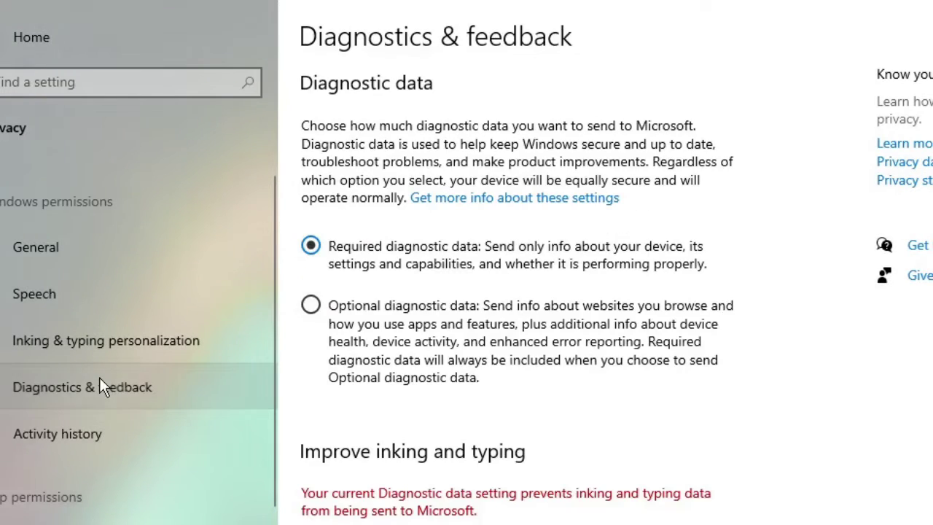
pyautogui.click(92, 437)
pyautogui.click(97, 496)
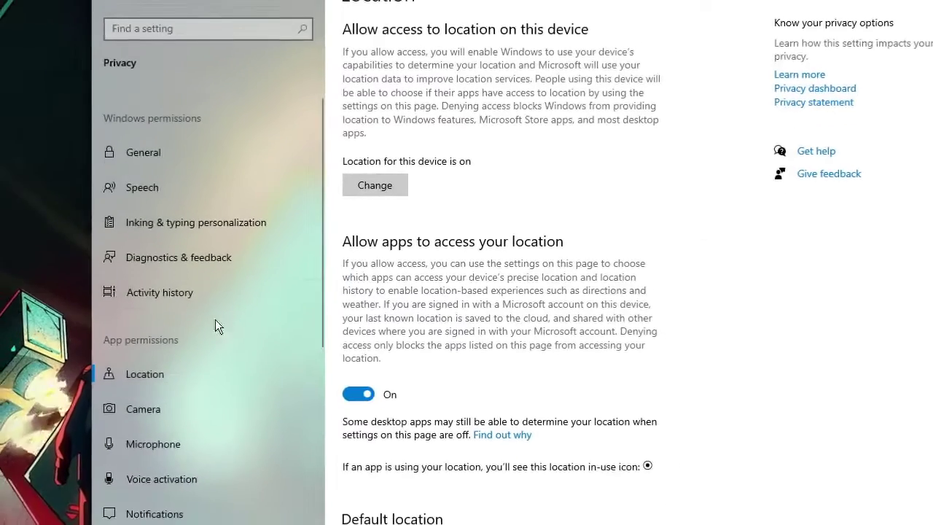
pyautogui.click(357, 395)
# Review the app permissions for the camera and the microphone.
pyautogui.click(209, 409)
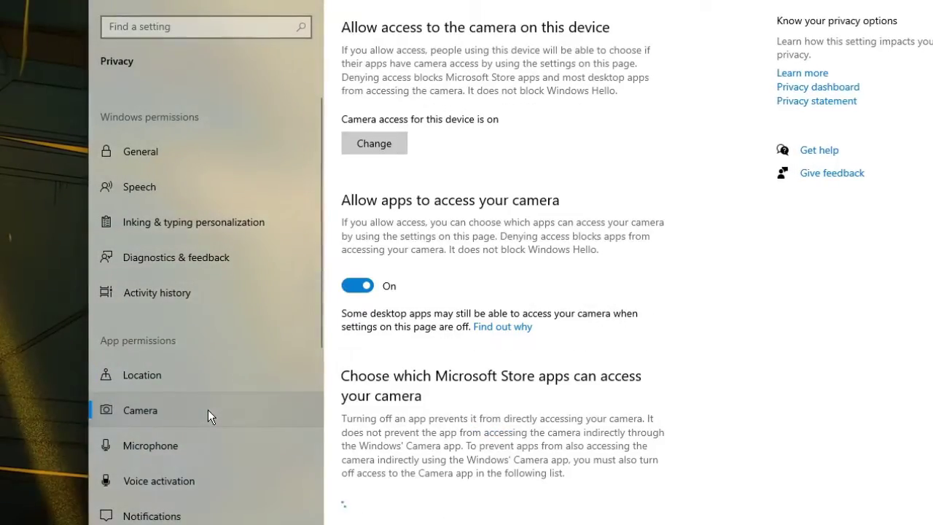
pyautogui.scroll(-3, 207, 409)
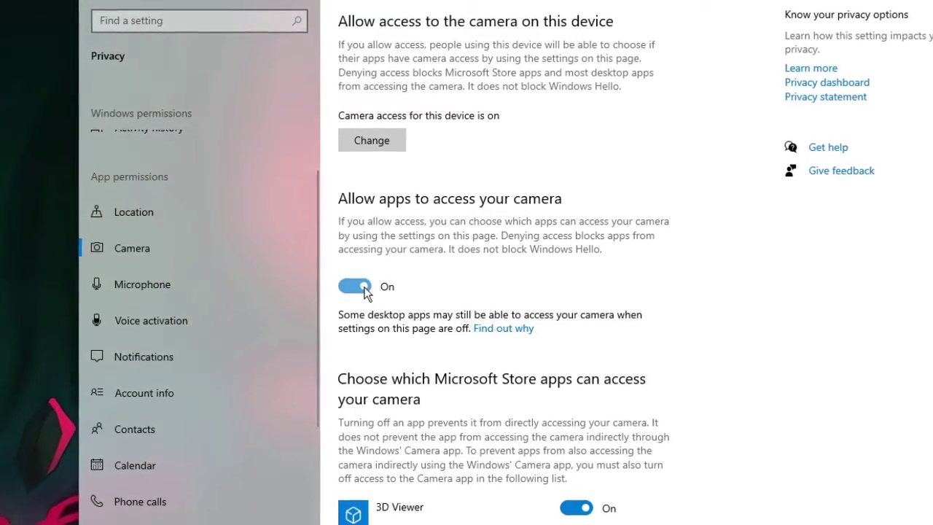
pyautogui.click(169, 275)
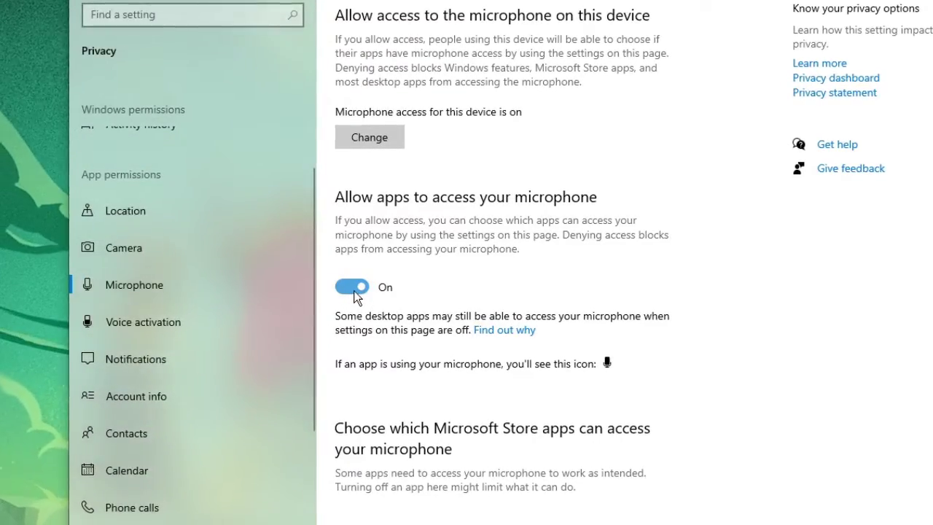
# Turn off voice activation for apps and apps' access to notifications.
pyautogui.click(150, 315)
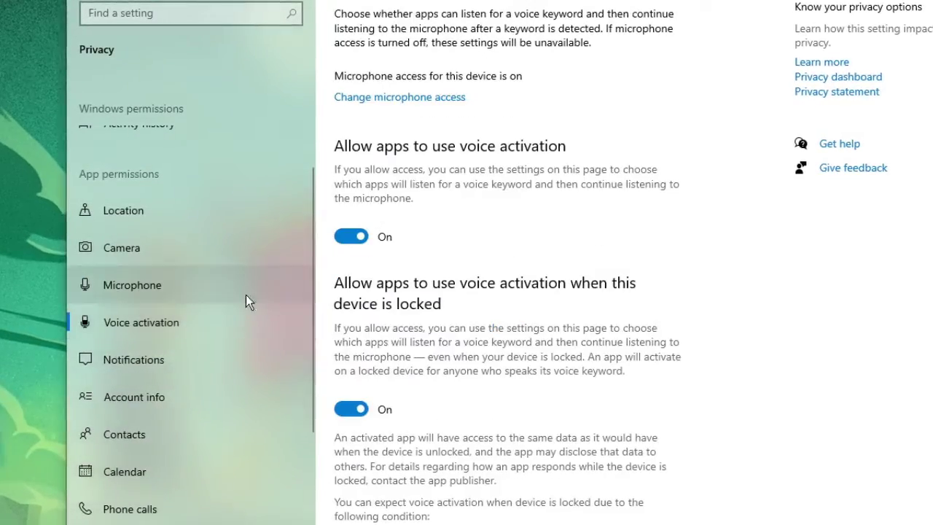
pyautogui.click(356, 235)
pyautogui.click(163, 352)
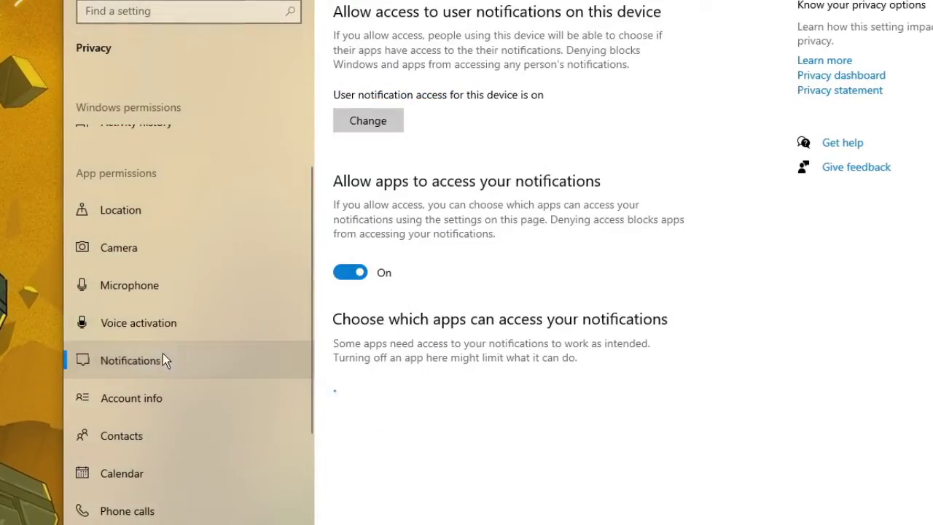
pyautogui.click(343, 272)
# Turn off apps' access to account info and contacts.
pyautogui.click(184, 398)
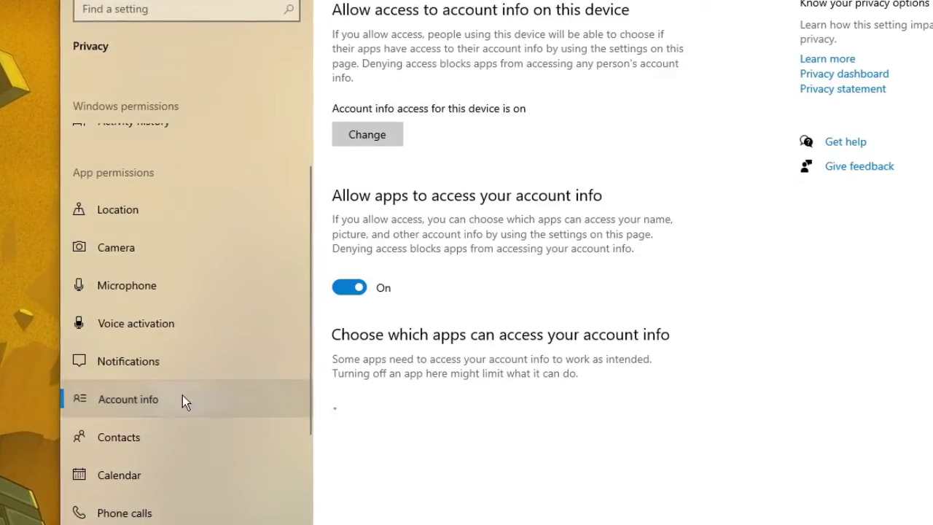
pyautogui.click(349, 287)
pyautogui.click(150, 435)
pyautogui.click(356, 274)
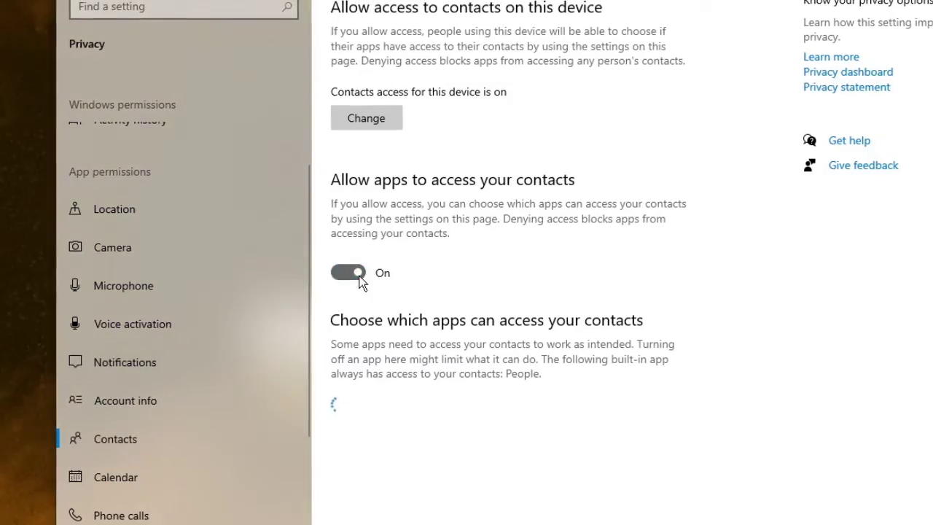
# Turn off apps' access to the calendar and their permission to make phone calls.
pyautogui.click(145, 476)
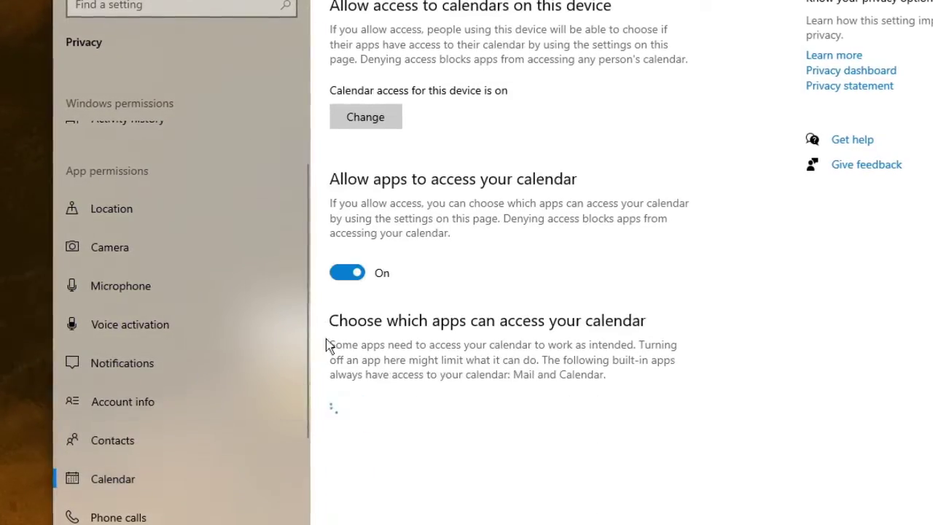
pyautogui.click(356, 276)
pyautogui.click(175, 515)
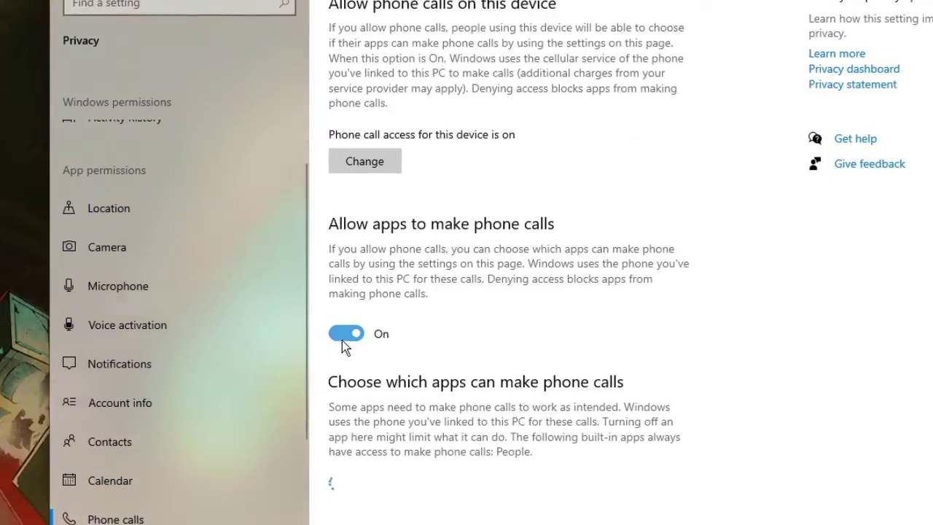
pyautogui.click(347, 333)
# Turn off apps' access to call history and email.
pyautogui.click(131, 524)
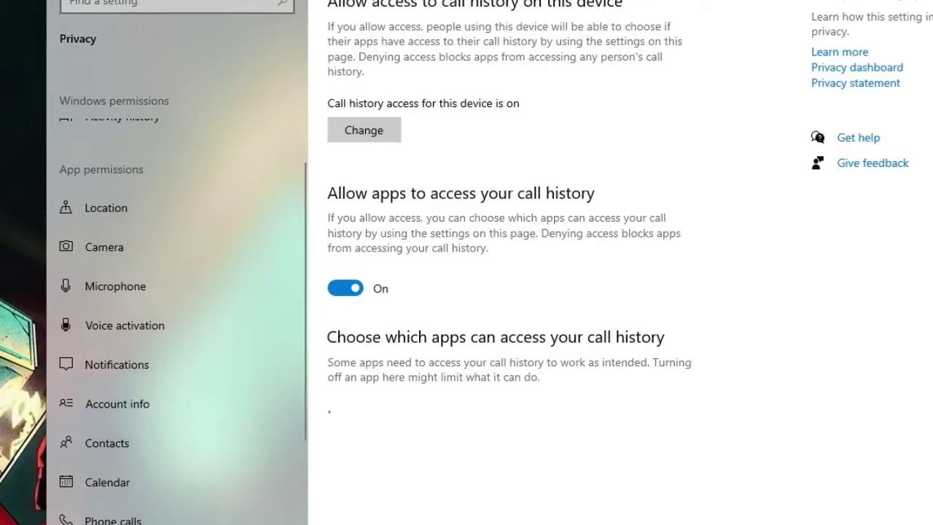
pyautogui.click(346, 288)
pyautogui.scroll(-3, 202, 410)
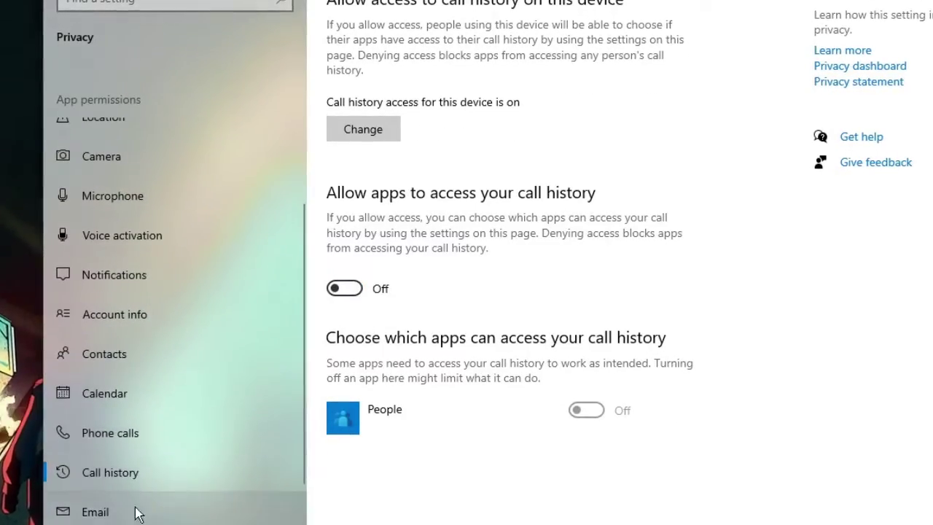
pyautogui.click(134, 512)
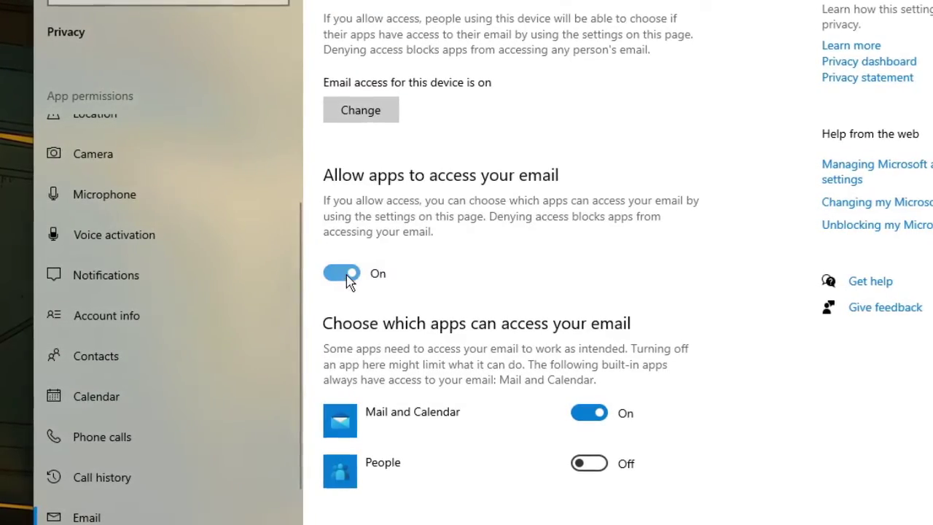
pyautogui.click(349, 280)
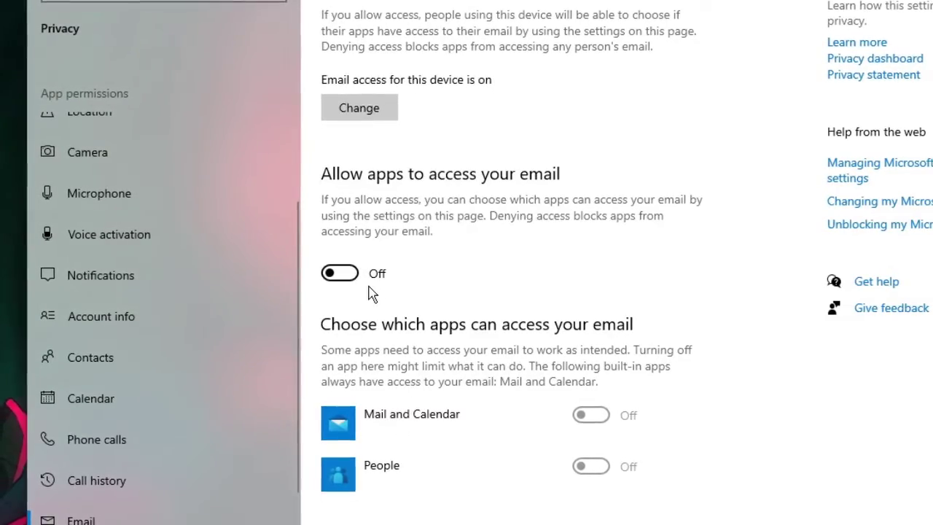
# Check the app permissions for messaging, device radios and other devices.
pyautogui.scroll(-3, 209, 347)
pyautogui.click(133, 415)
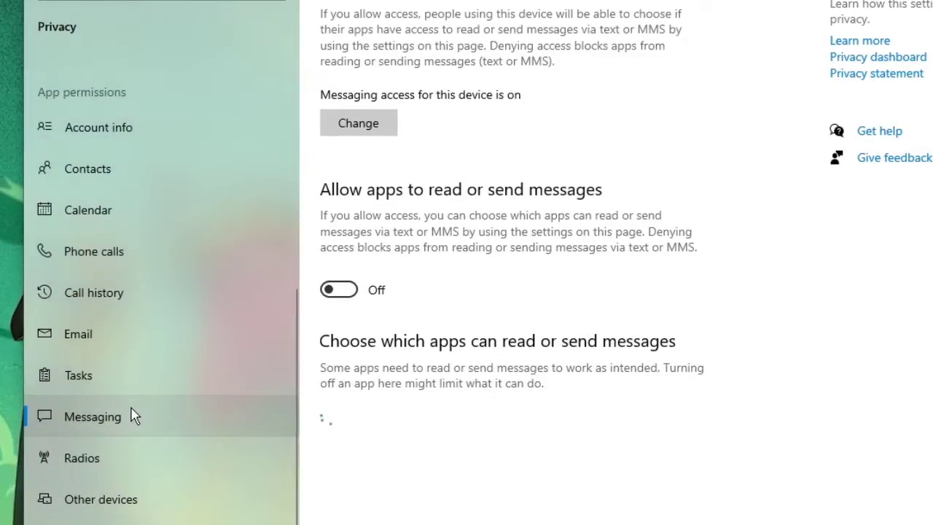
pyautogui.click(113, 457)
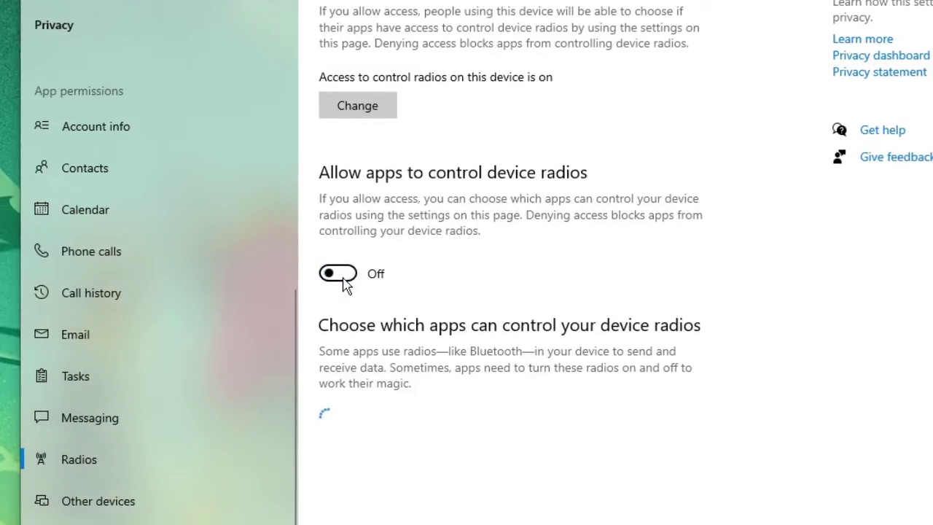
pyautogui.click(165, 503)
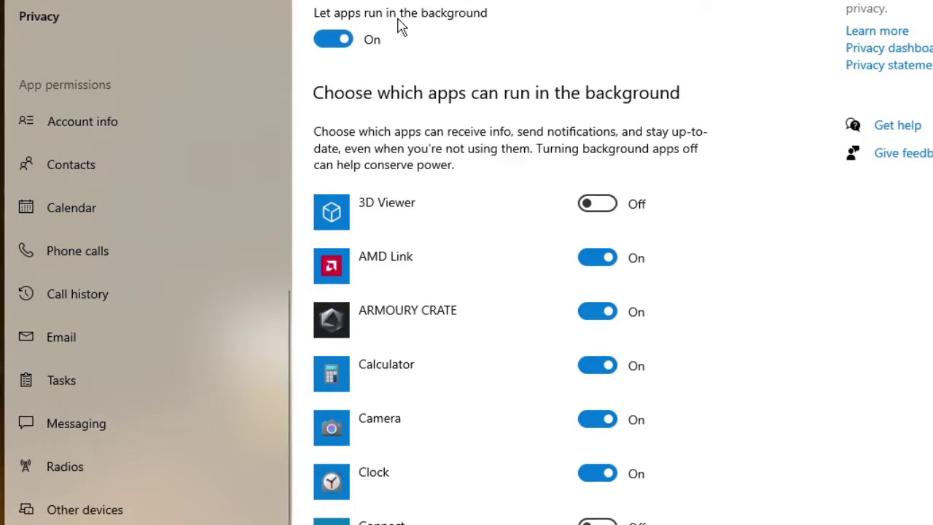
# Turn off letting apps run in the background and close the Settings window.
pyautogui.click(343, 38)
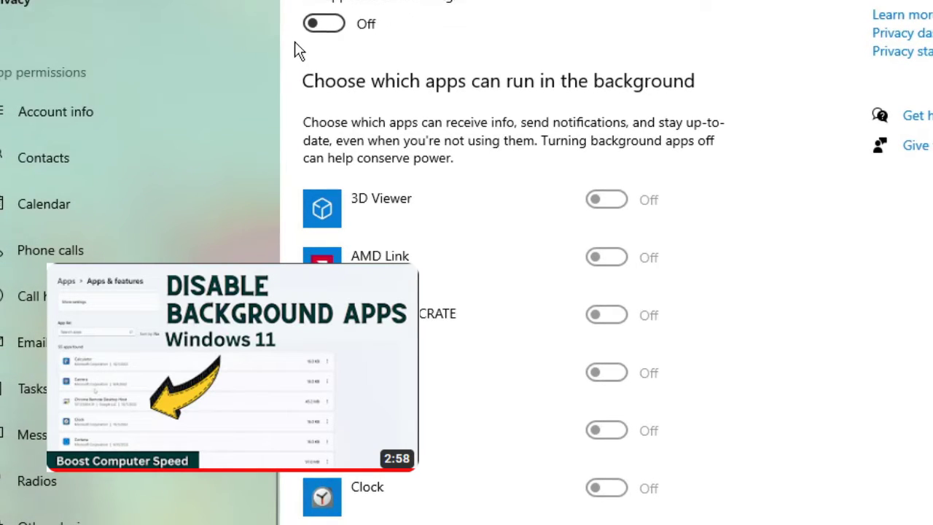
pyautogui.scroll(-3, 127, 291)
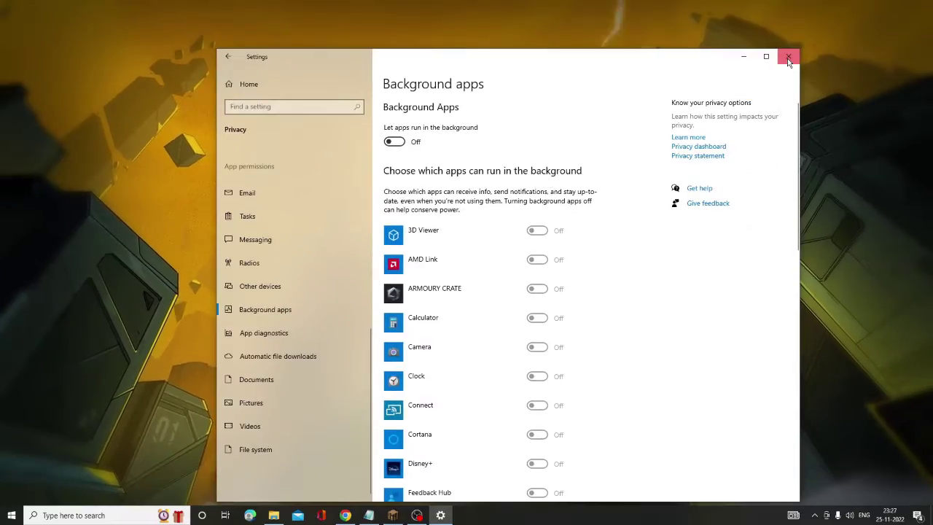
pyautogui.click(790, 10)
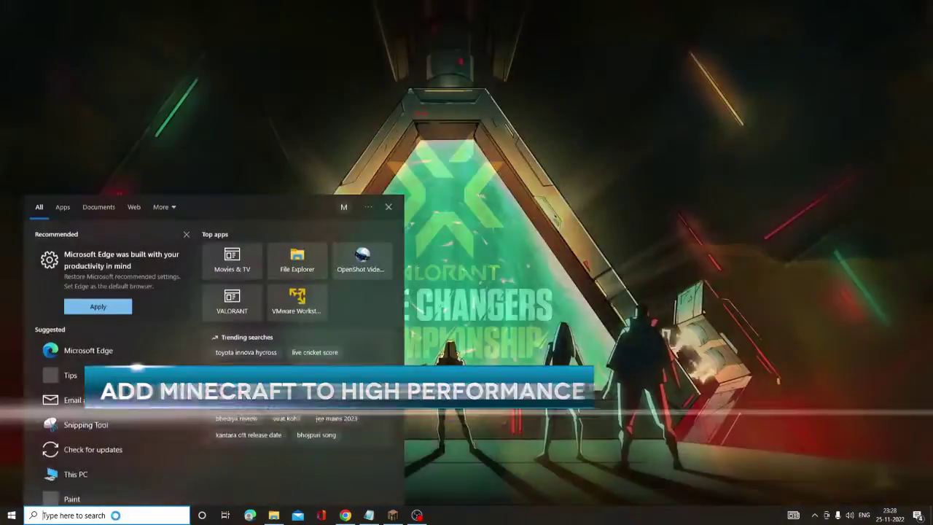
# Find Graphics settings through the Windows search and browse for a desktop app on Local Disk (C:).
pyautogui.write('graphic')
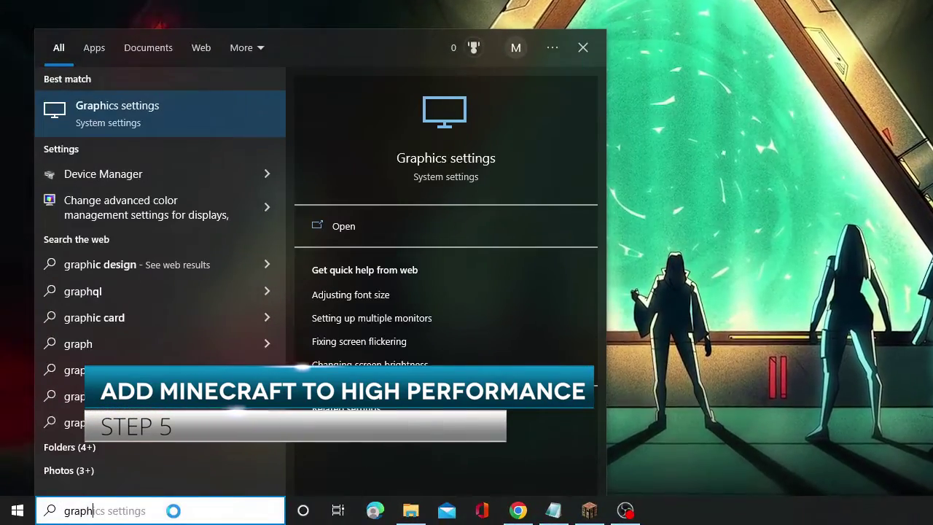
pyautogui.click(160, 117)
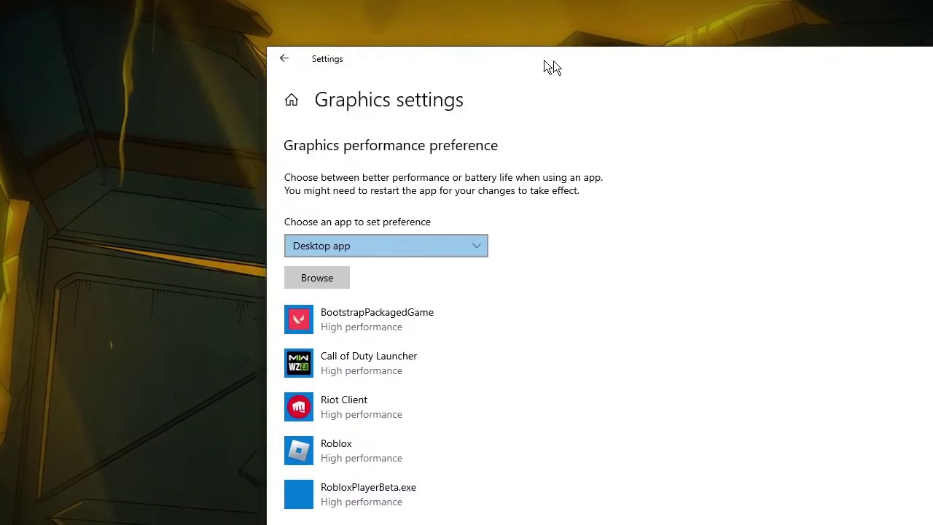
pyautogui.click(344, 324)
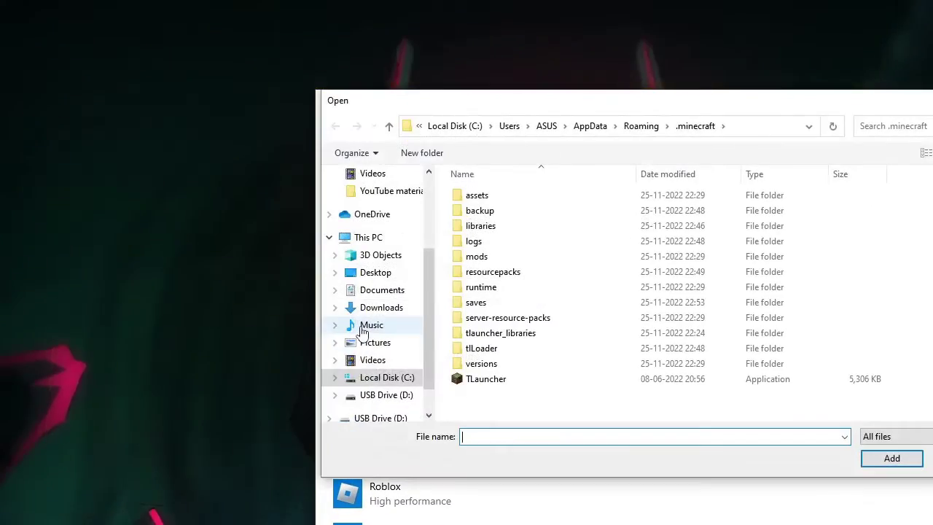
pyautogui.click(454, 125)
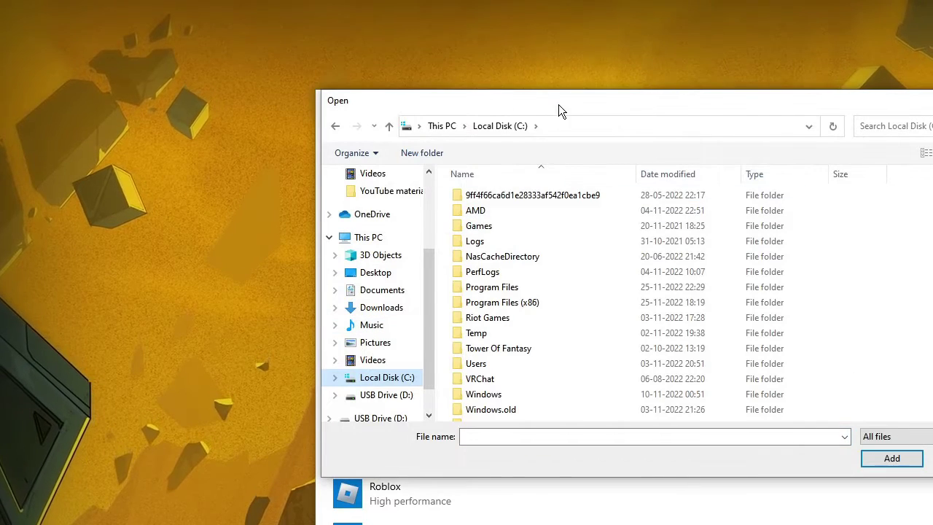
# Move the Open dialog aside and show the desktop icons to reveal the TLauncher shortcut.
pyautogui.moveTo(558, 108); pyautogui.dragTo(576, 137)
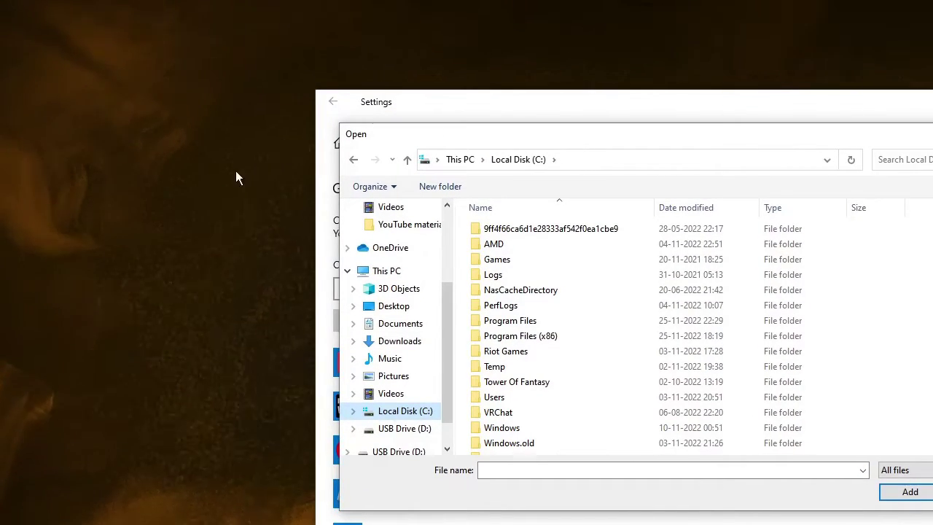
pyautogui.rightClick(238, 216)
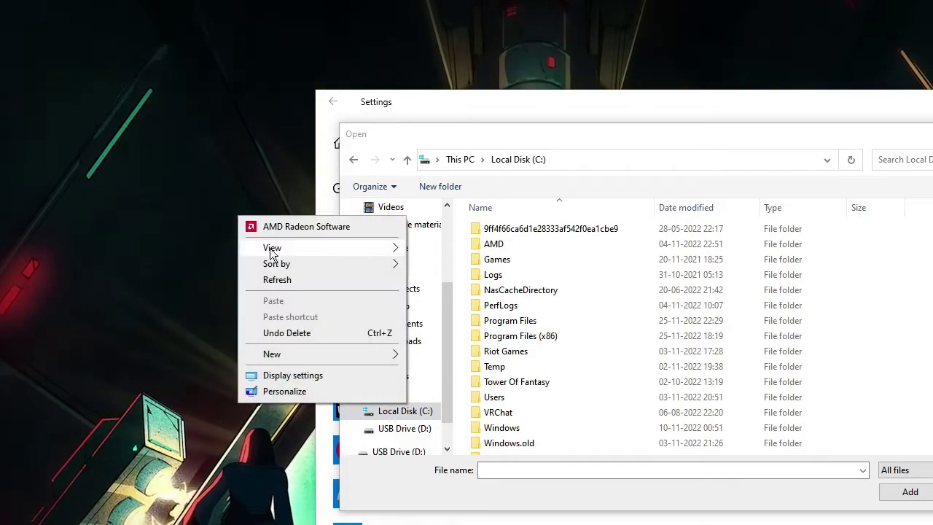
pyautogui.moveTo(405, 253)
pyautogui.click(430, 339)
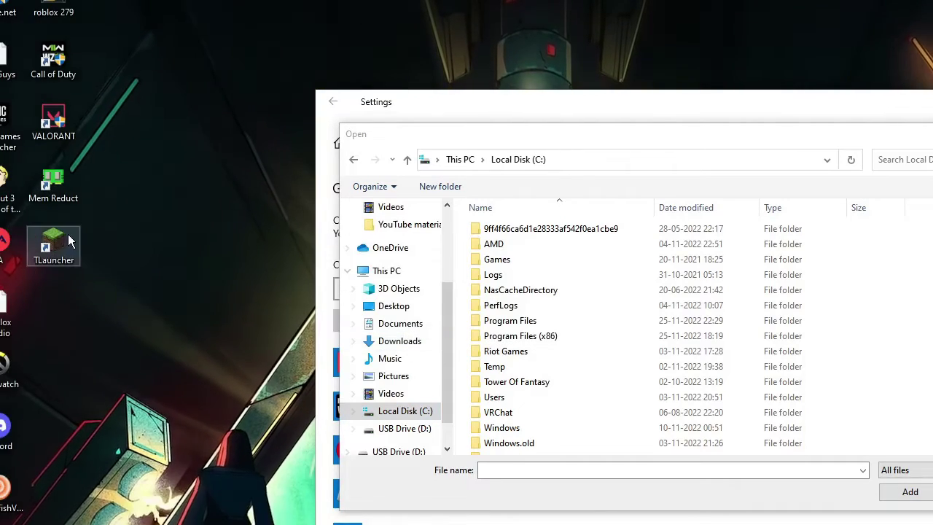
# Place the TLauncher shortcut apart from the other desktop icons, open its file location and copy the .minecraft folder path.
pyautogui.moveTo(117, 232); pyautogui.dragTo(220, 238)
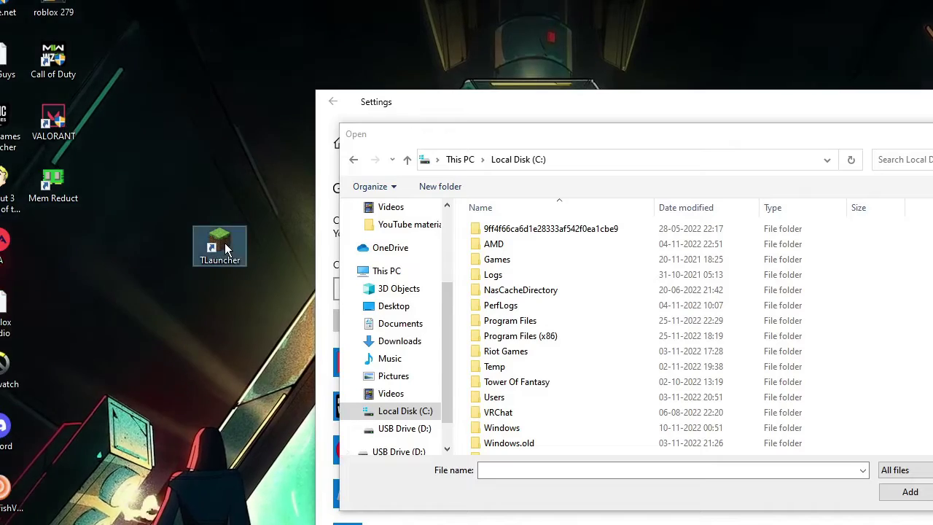
pyautogui.rightClick(225, 243)
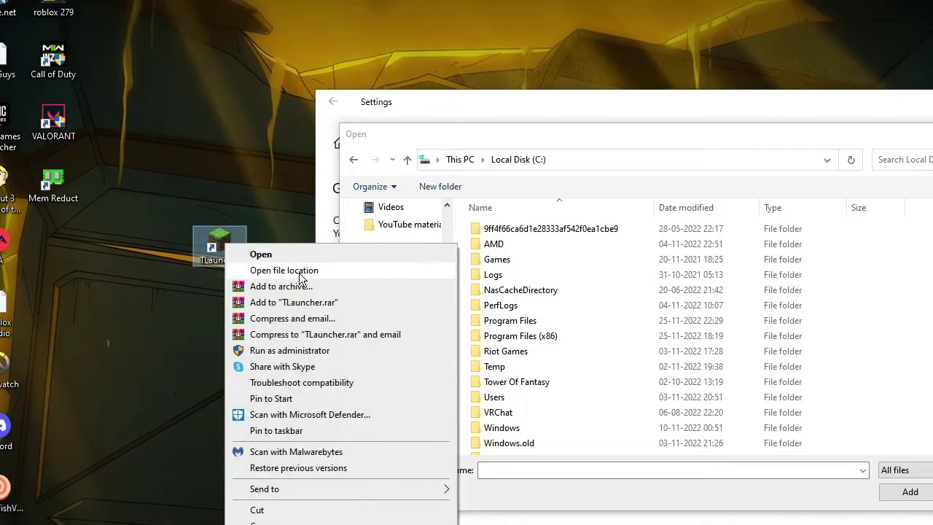
pyautogui.click(295, 271)
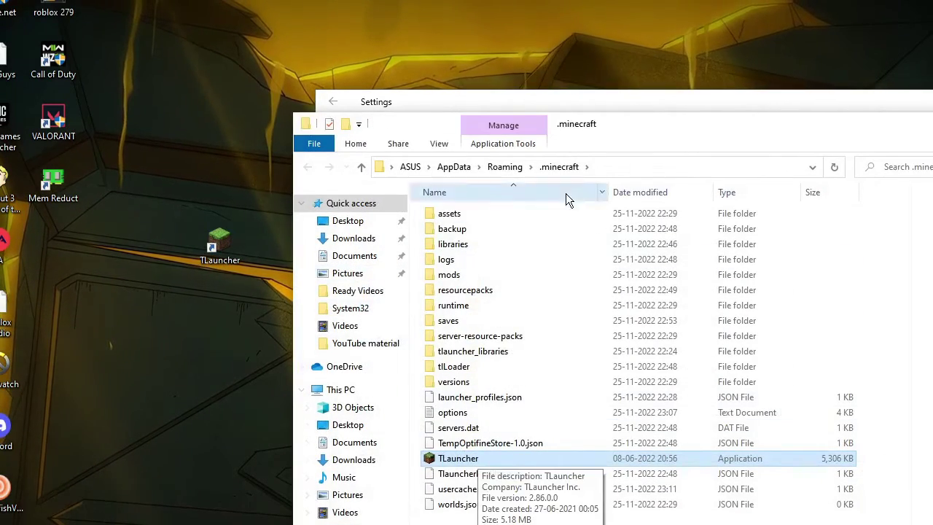
pyautogui.click(614, 166)
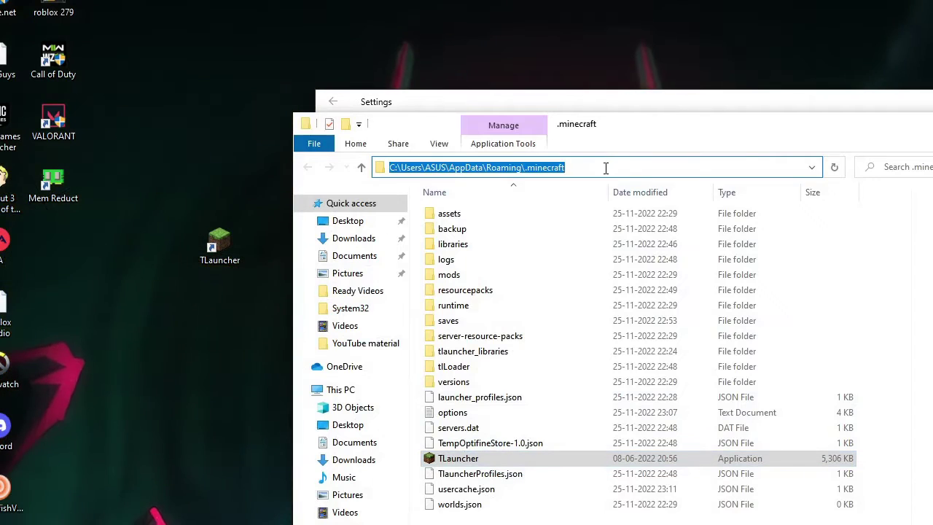
pyautogui.rightClick(551, 165)
pyautogui.click(587, 210)
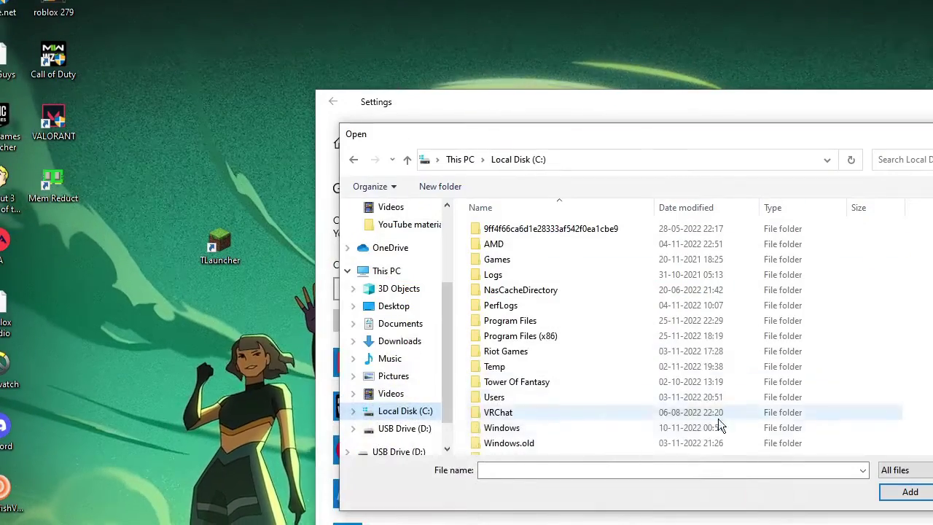
# Go to C:\Users\ASUS\AppData\Roaming\.minecraft in the Open dialog and add TLauncher to the graphics preference list.
pyautogui.click(603, 159)
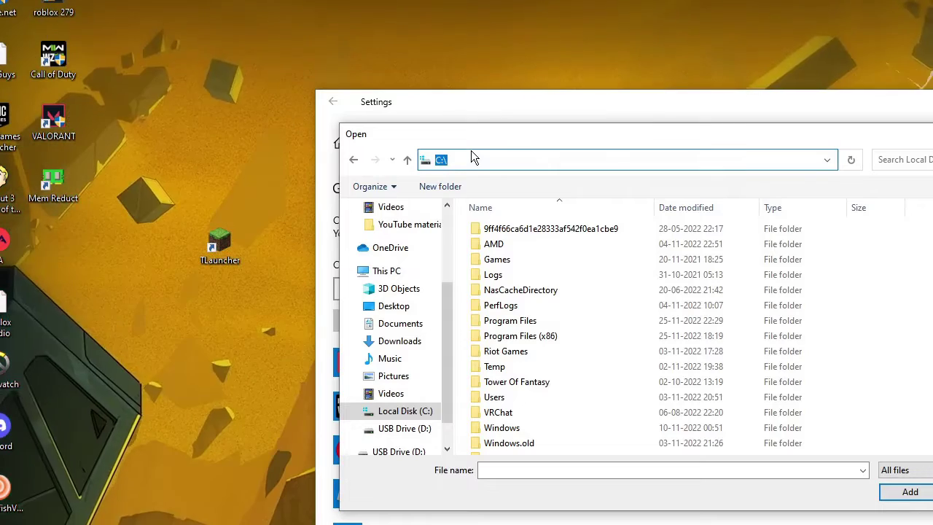
pyautogui.hotkey('ctrl', 'v')
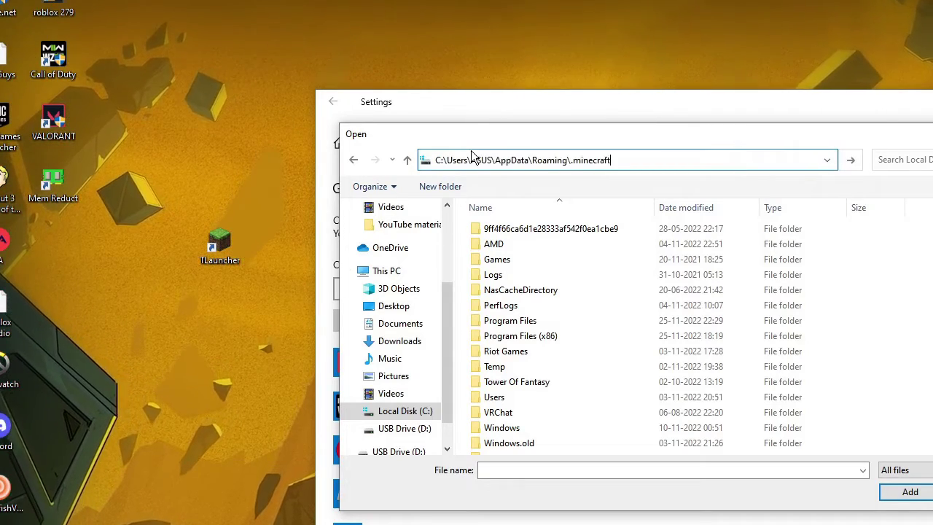
pyautogui.press('Return')
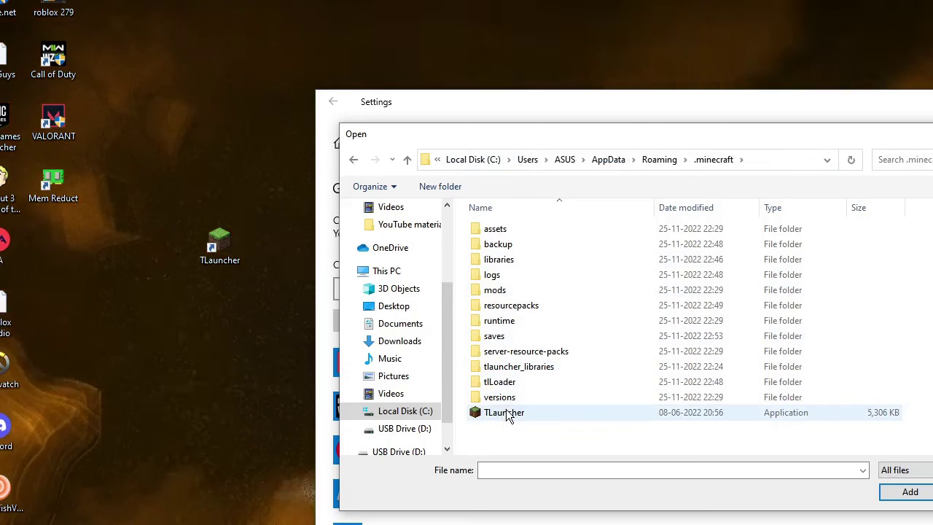
pyautogui.click(510, 413)
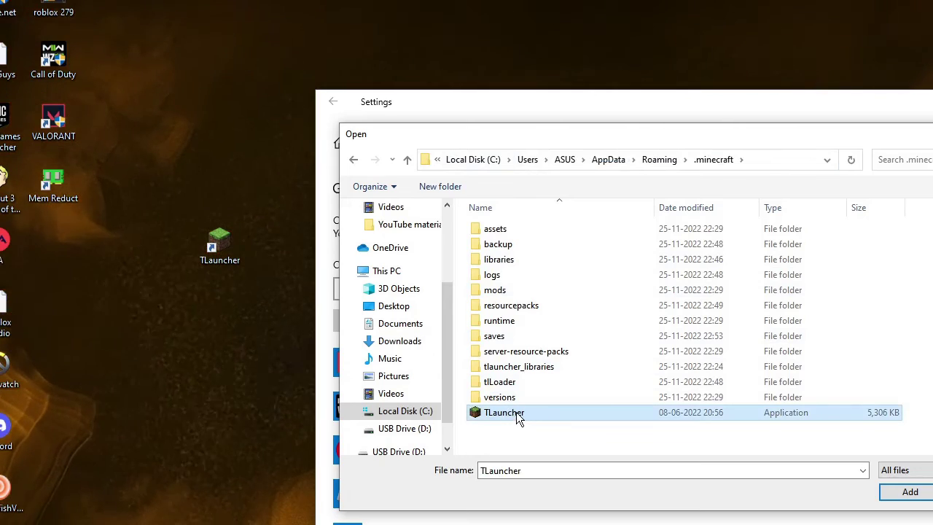
pyautogui.click(910, 491)
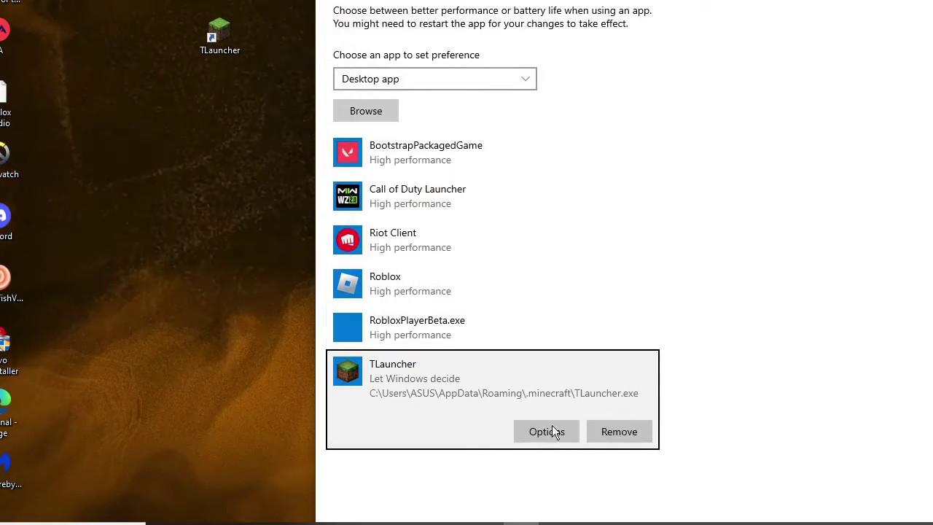
# Set TLauncher's graphics preference to High performance, save it and close the Settings window.
pyautogui.click(537, 437)
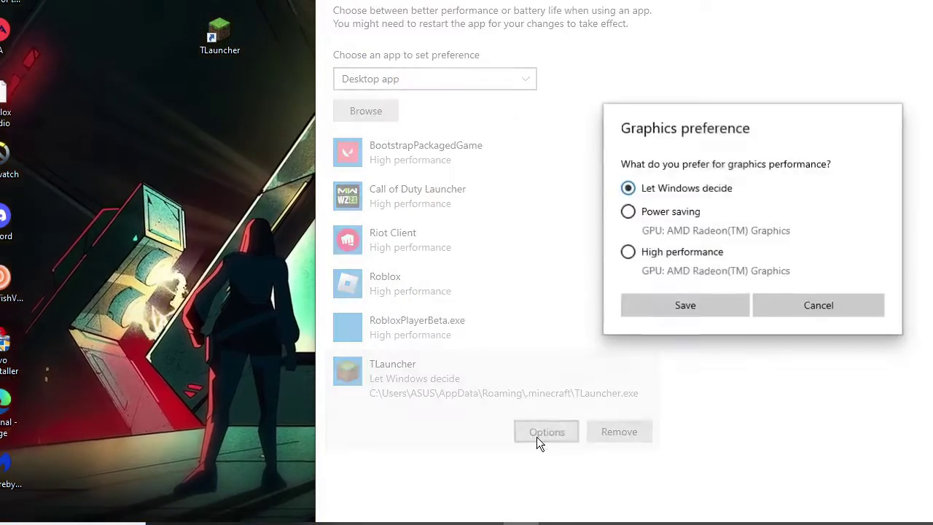
pyautogui.click(628, 252)
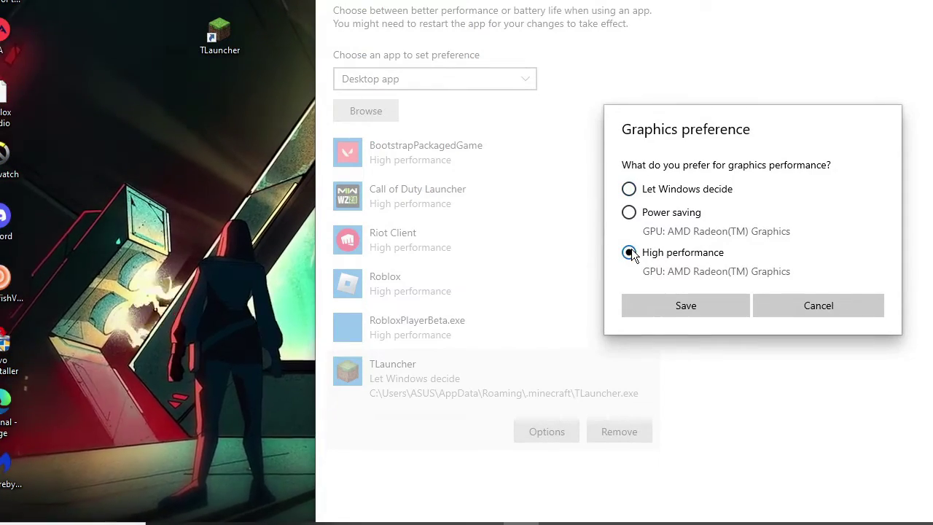
pyautogui.click(663, 304)
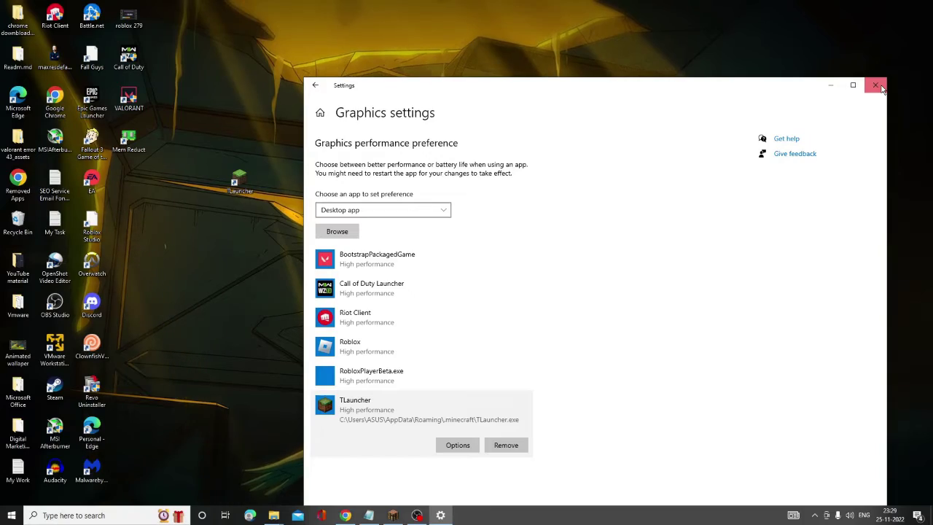
pyautogui.click(876, 86)
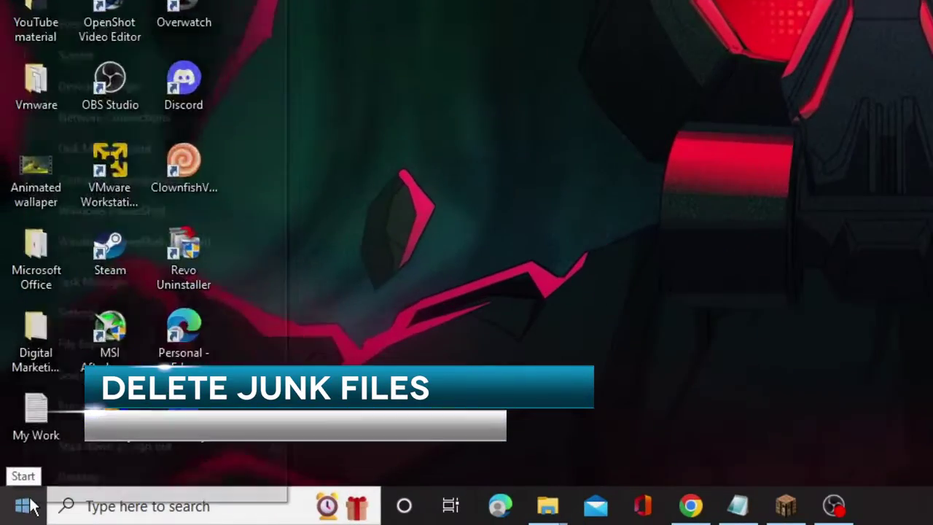
# Open the Windows system storage settings and show the temporary files on Local Disk (C:).
pyautogui.rightClick(13, 515)
pyautogui.click(115, 319)
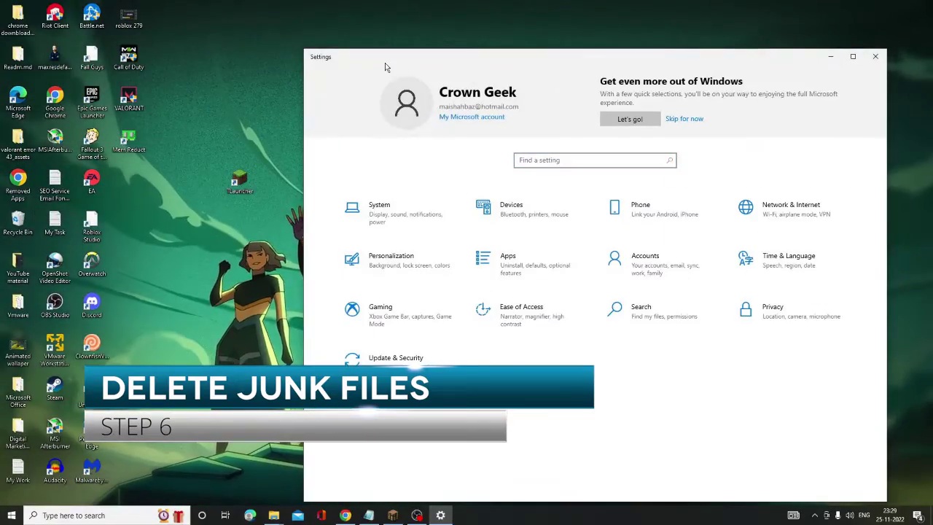
pyautogui.moveTo(383, 64); pyautogui.dragTo(327, 56)
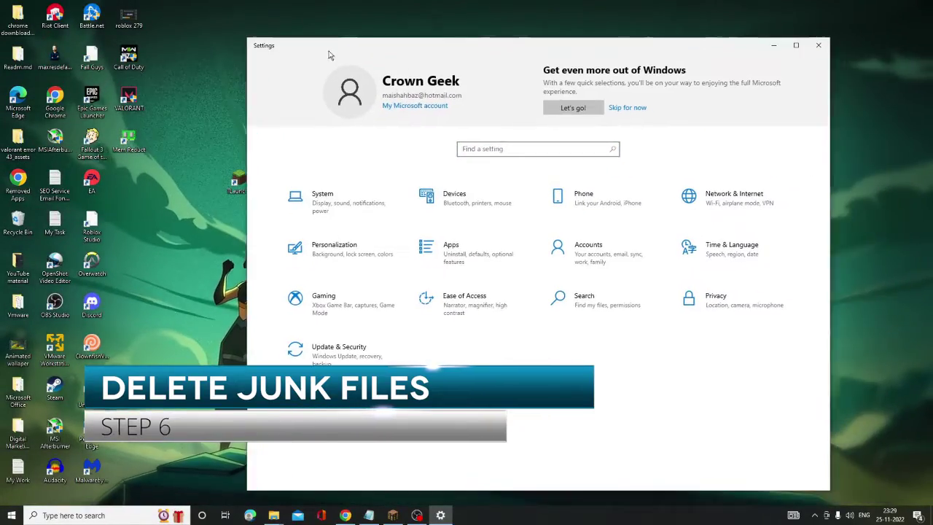
pyautogui.click(316, 203)
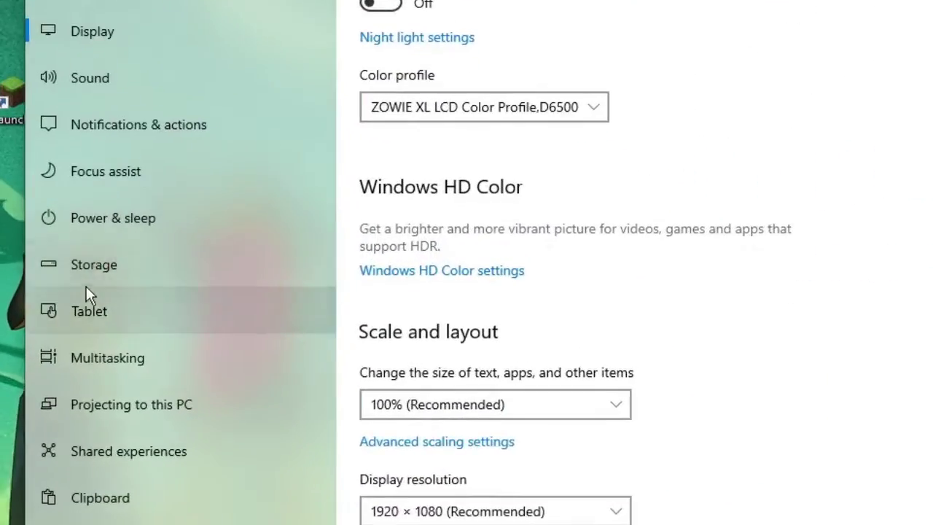
pyautogui.click(104, 270)
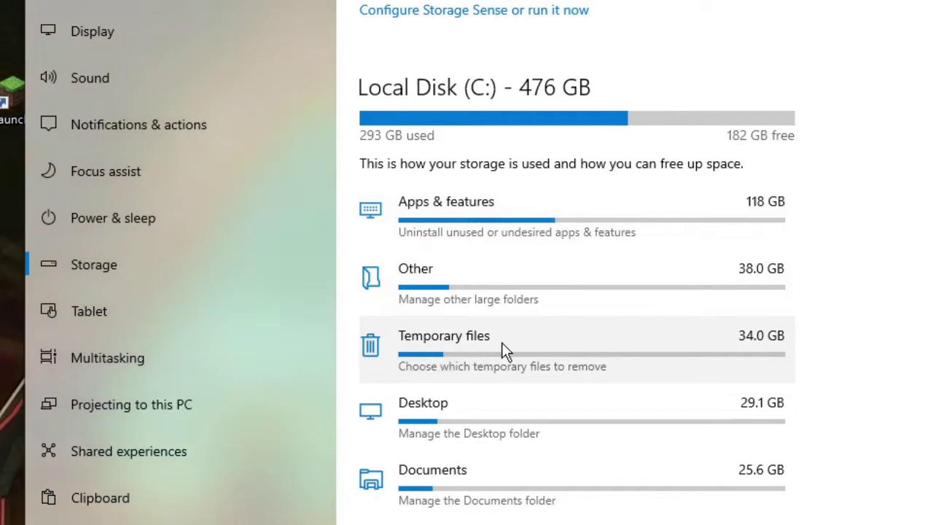
pyautogui.click(503, 351)
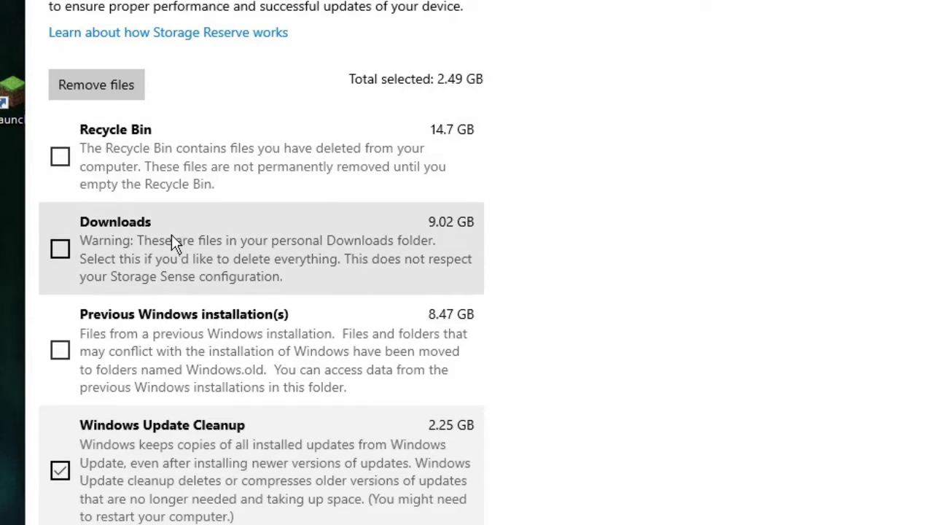
# Mark Recycle Bin, Downloads and Previous Windows installation(s) for removal, review the remaining temporary file categories and close Settings.
pyautogui.scroll(-2, 171, 233)
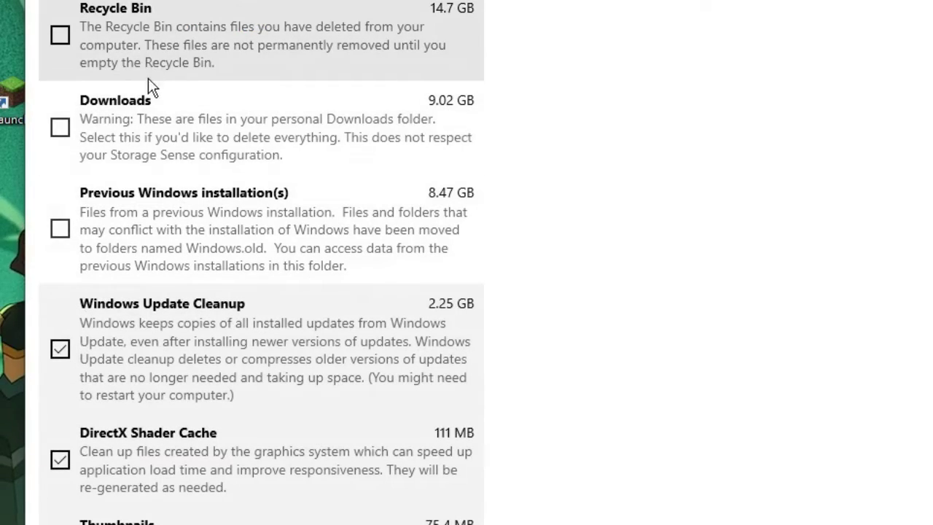
pyautogui.scroll(2, 148, 84)
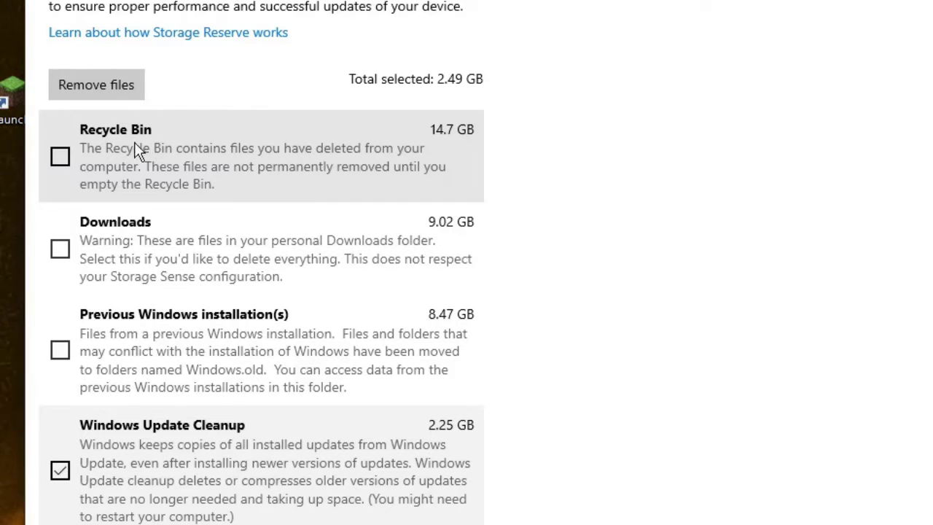
pyautogui.click(60, 157)
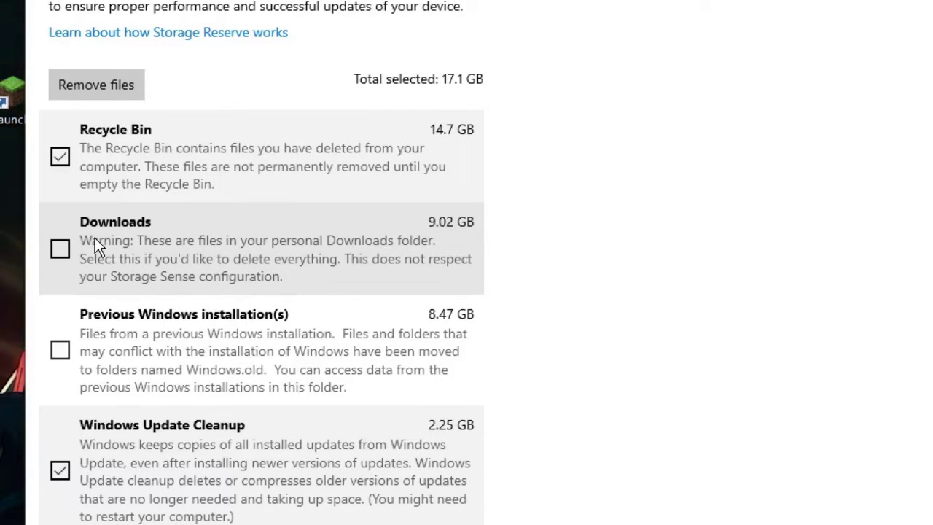
pyautogui.click(61, 250)
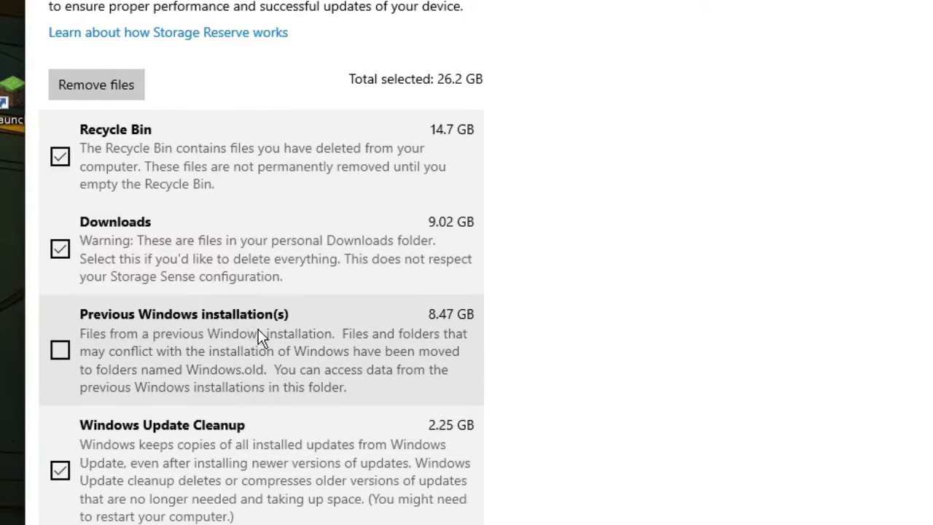
pyautogui.click(63, 344)
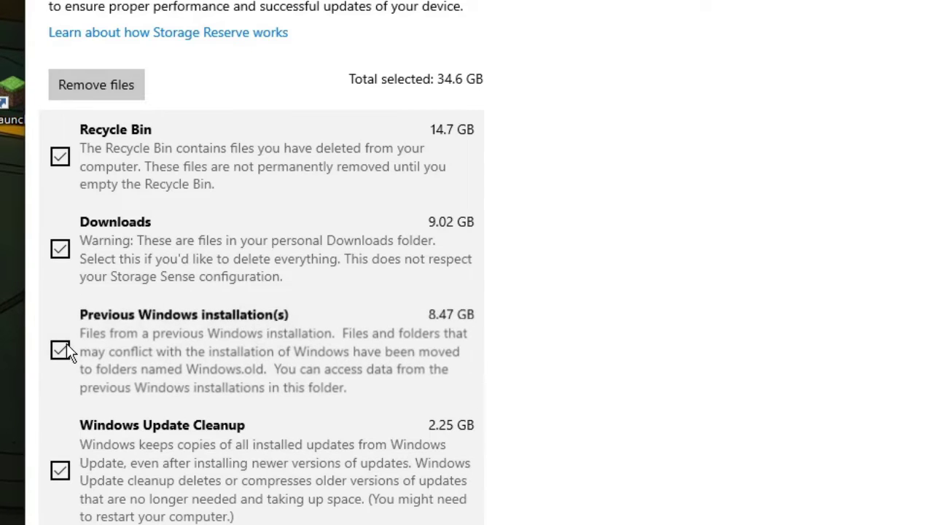
pyautogui.scroll(-10, 194, 334)
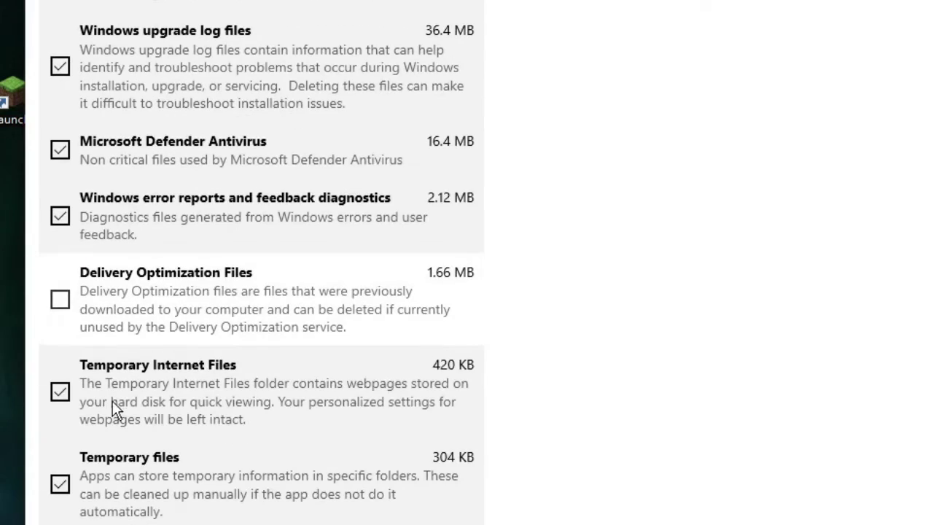
pyautogui.scroll(10, 163, 460)
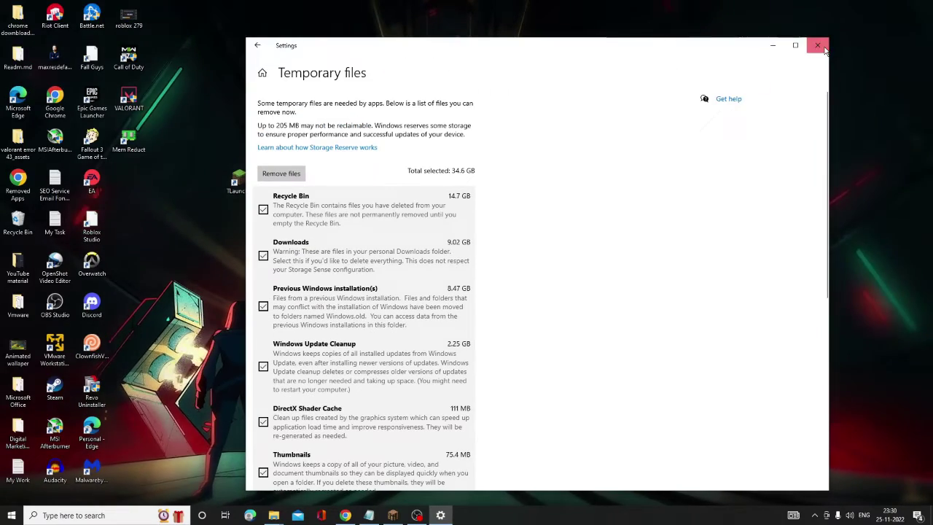
pyautogui.click(818, 42)
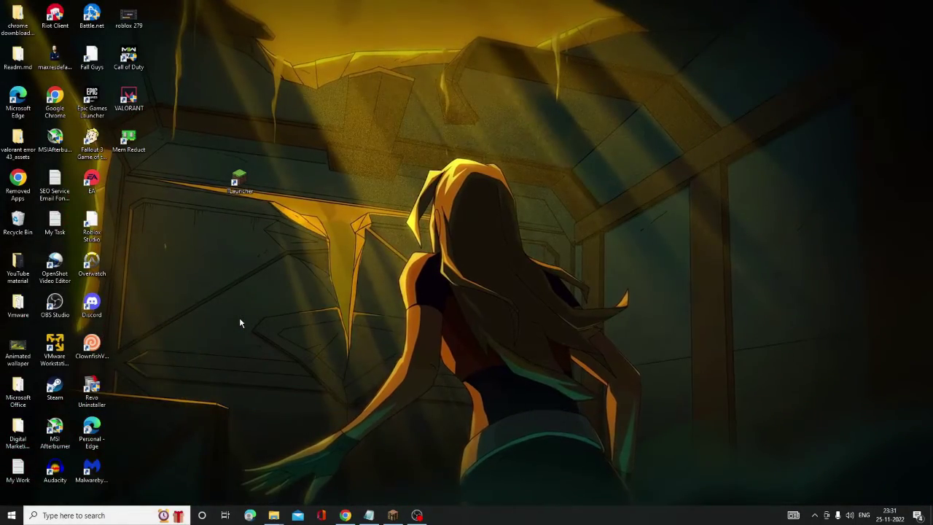
# Find Windows Defender Firewall through the Windows search and open its list of allowed apps and features.
pyautogui.click(117, 514)
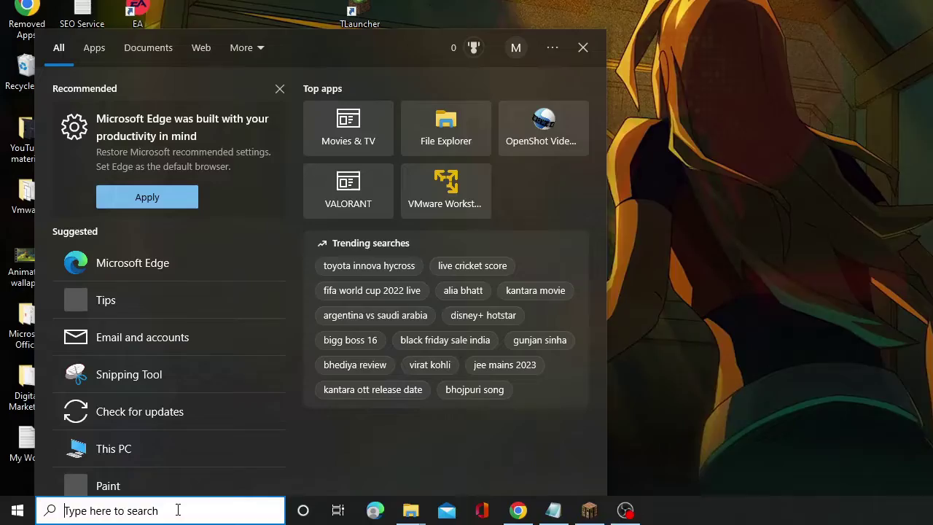
pyautogui.write('d')
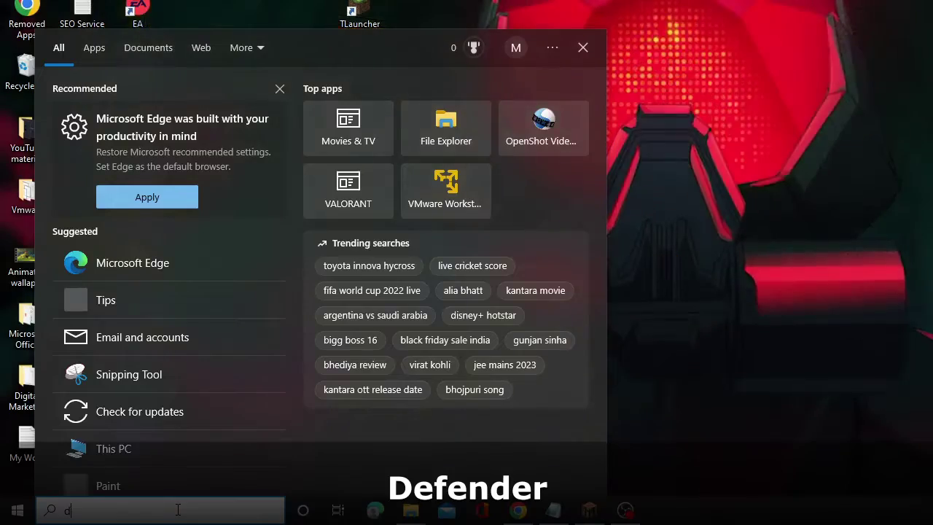
pyautogui.write('efen')
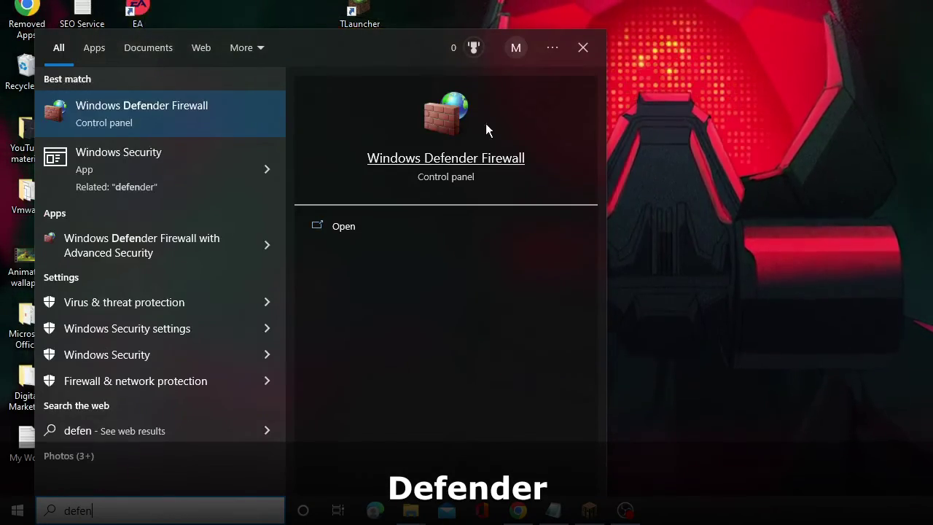
pyautogui.click(190, 117)
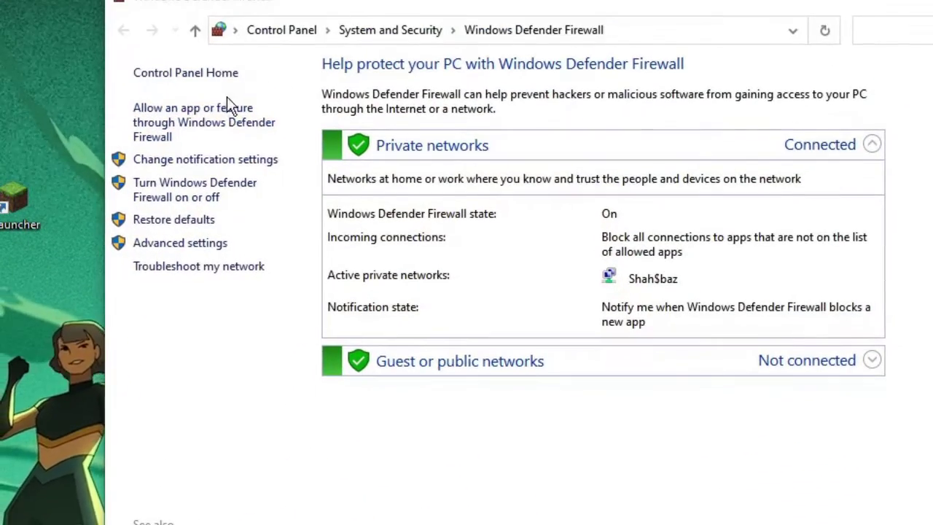
pyautogui.click(215, 120)
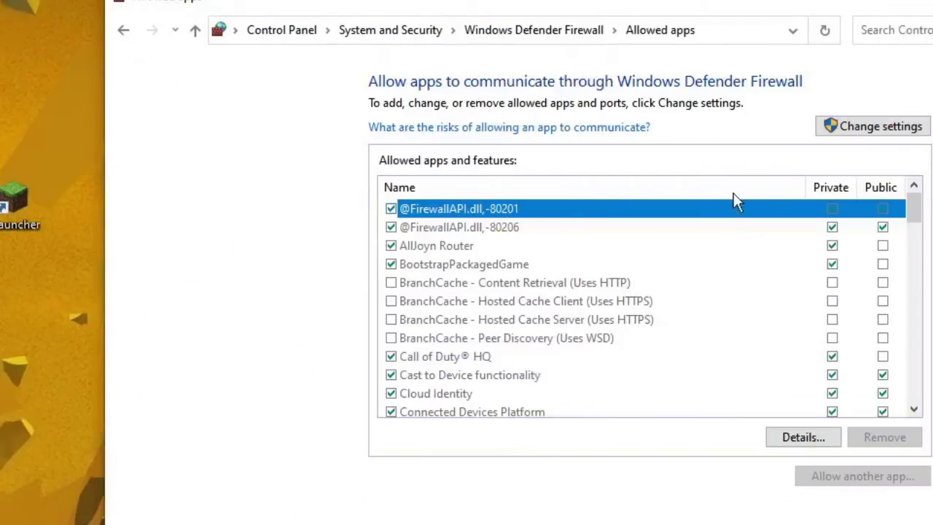
# Look for Minecraft among the allowed apps and features that start with M.
pyautogui.click(535, 301)
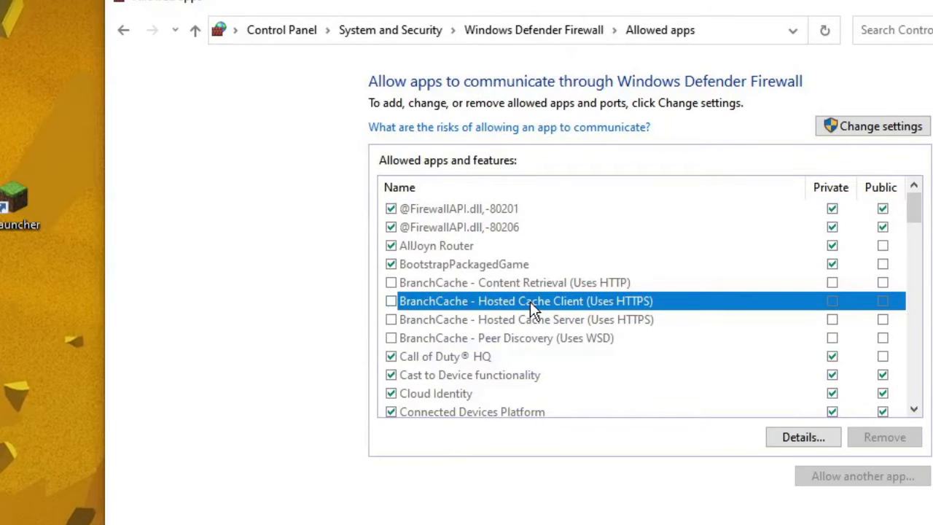
pyautogui.press('m')
pyautogui.press('m')
pyautogui.press('m')
pyautogui.press('m')
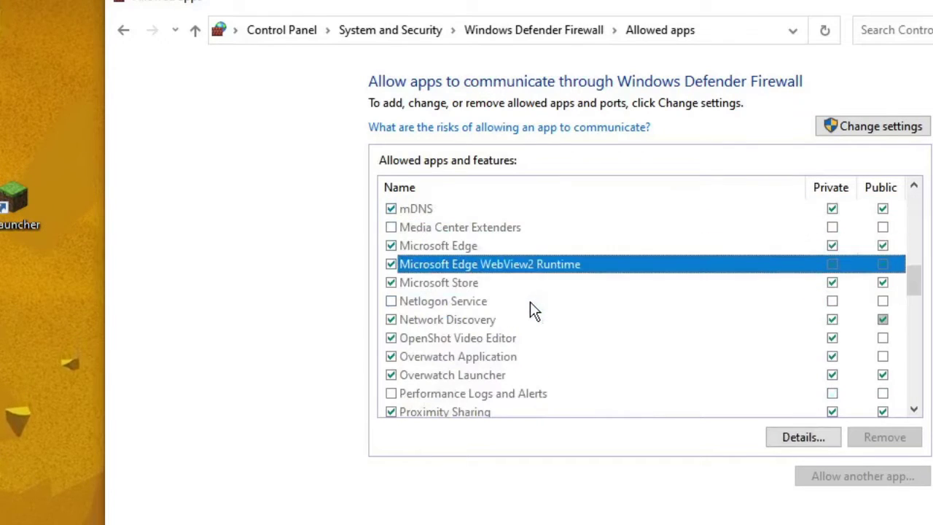
pyautogui.press('m')
pyautogui.press('e')
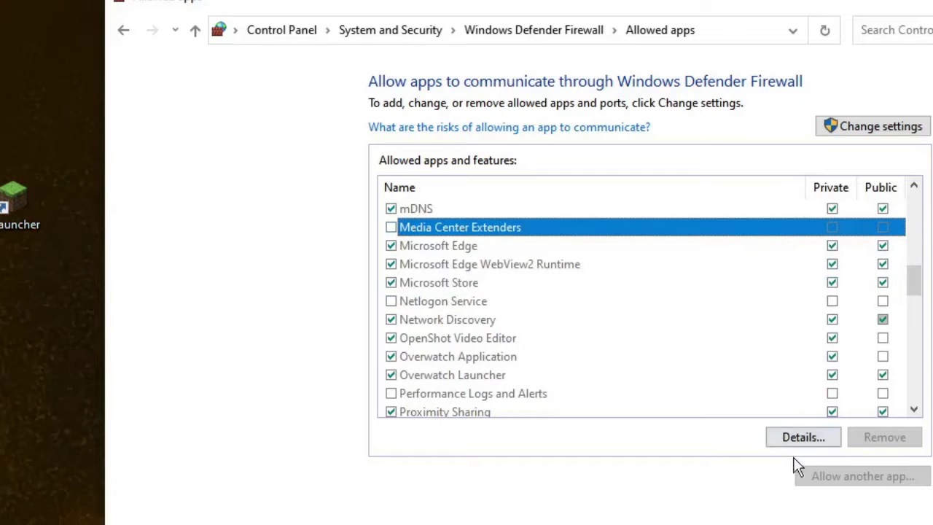
# Unlock the firewall's allowed apps settings for editing, start adding another app and open the file browser for its path.
pyautogui.click(867, 131)
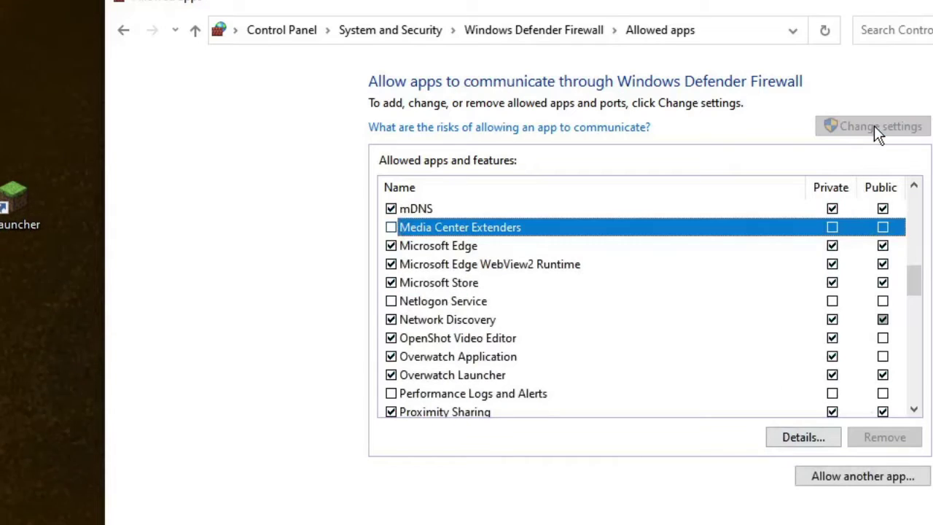
pyautogui.click(836, 481)
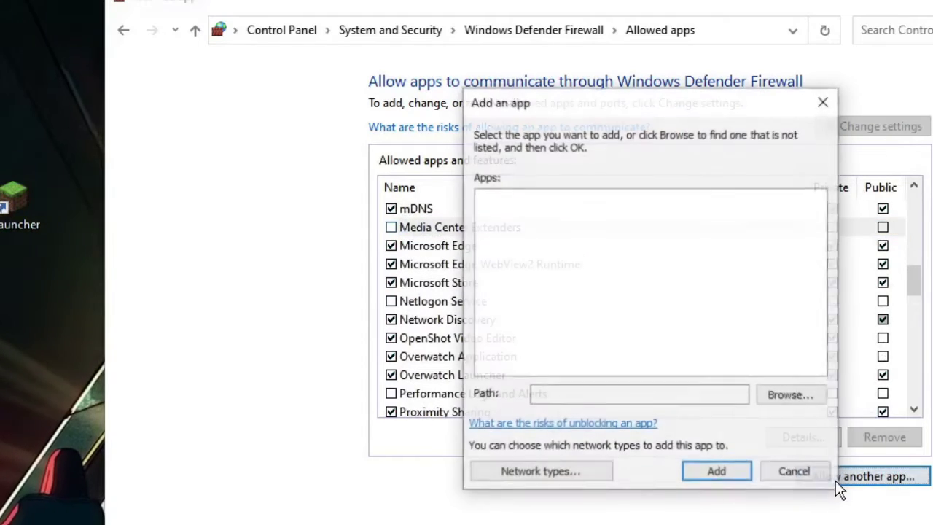
pyautogui.click(785, 400)
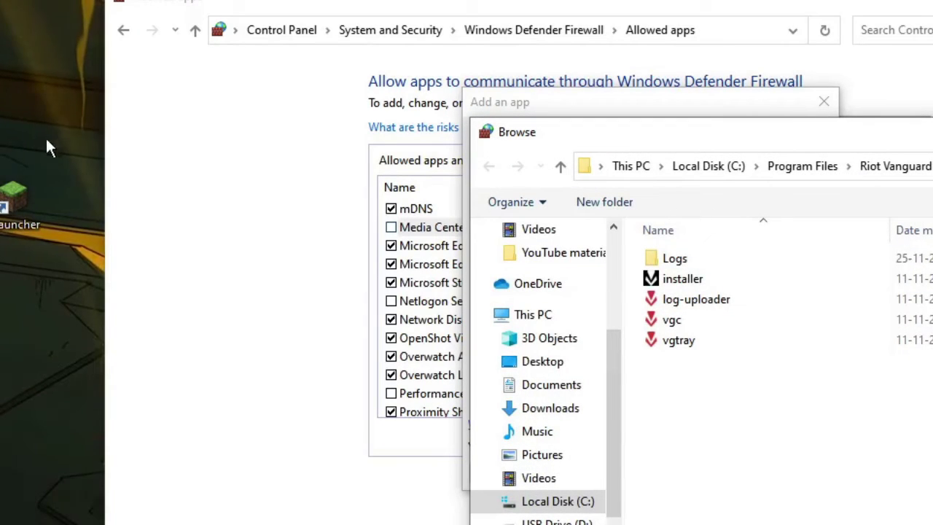
# Open the file location of the TLauncher desktop shortcut and copy the path of the .minecraft folder.
pyautogui.click(15, 207)
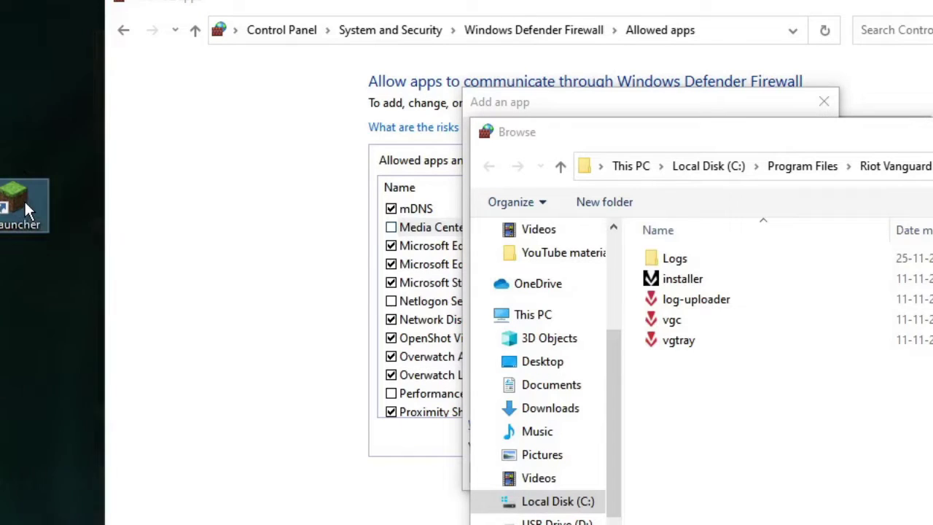
pyautogui.rightClick(18, 193)
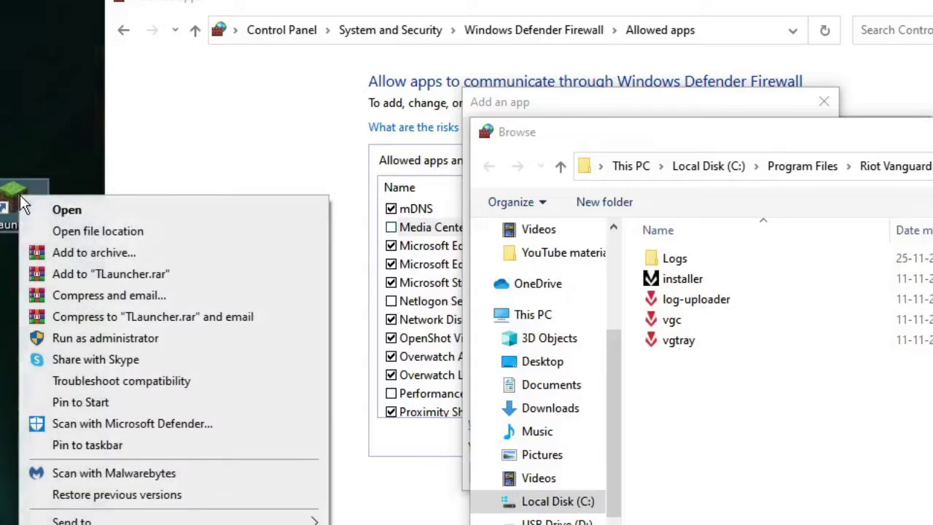
pyautogui.click(86, 236)
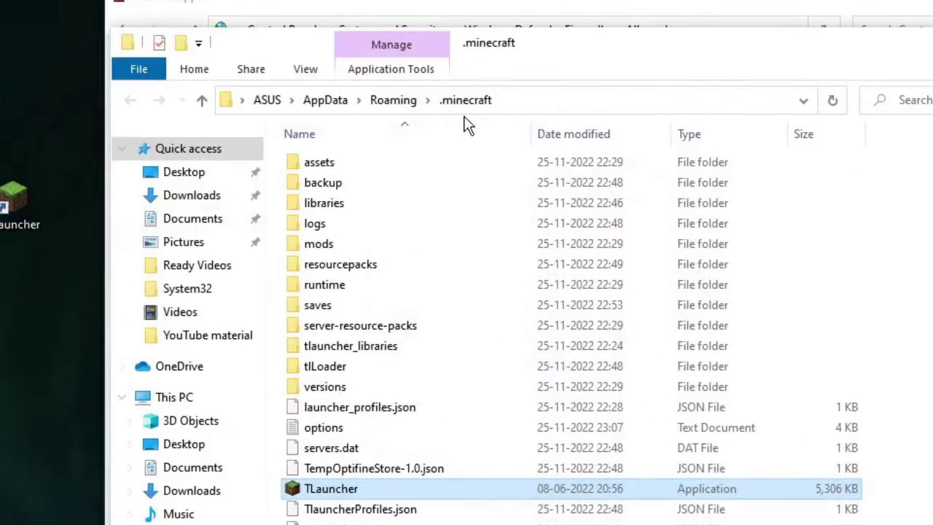
pyautogui.click(507, 102)
pyautogui.rightClick(456, 100)
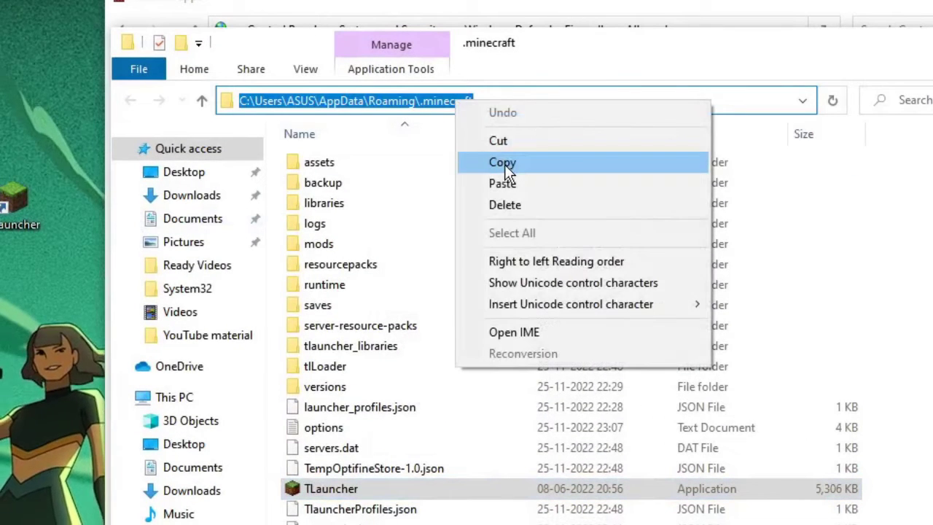
pyautogui.click(503, 161)
# Browse to the copied .minecraft path, select the TLauncher application and add it to the firewall's allowed apps.
pyautogui.hotkey('alt', 'Tab')
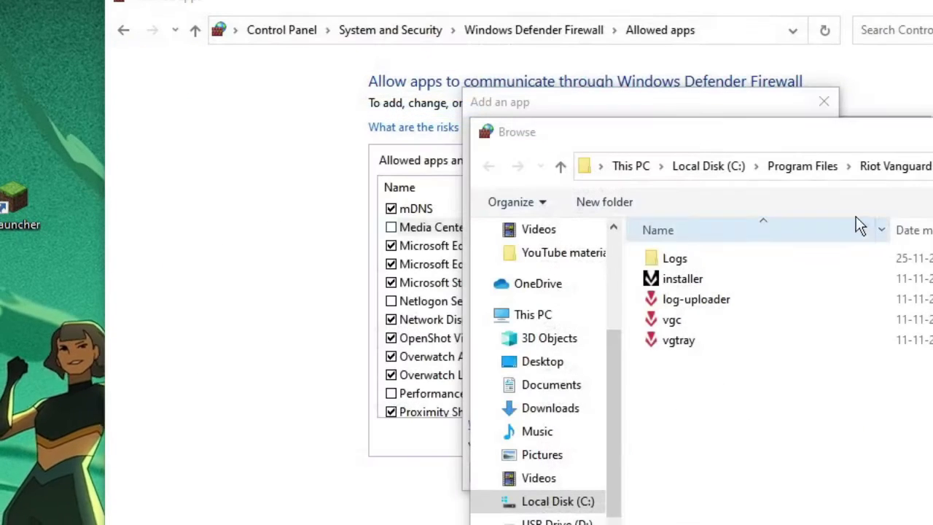
pyautogui.click(729, 167)
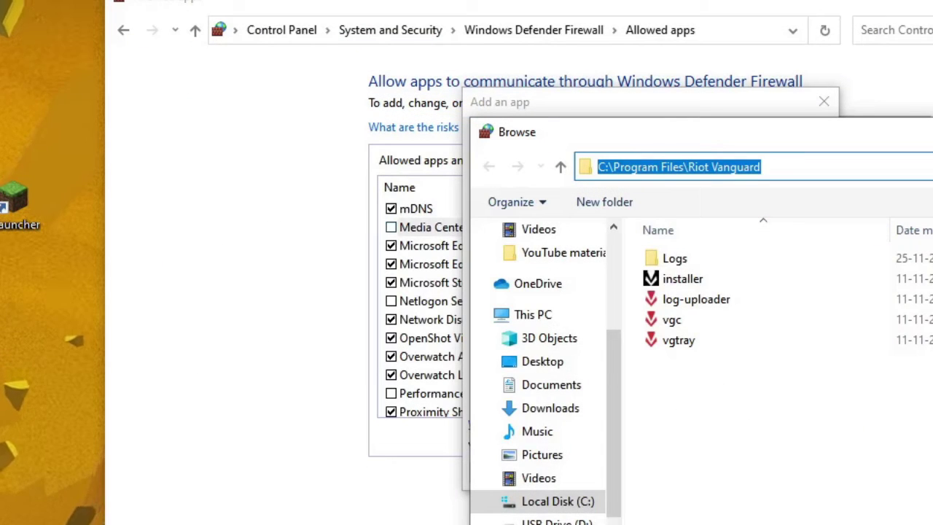
pyautogui.hotkey('ctrl', 'v')
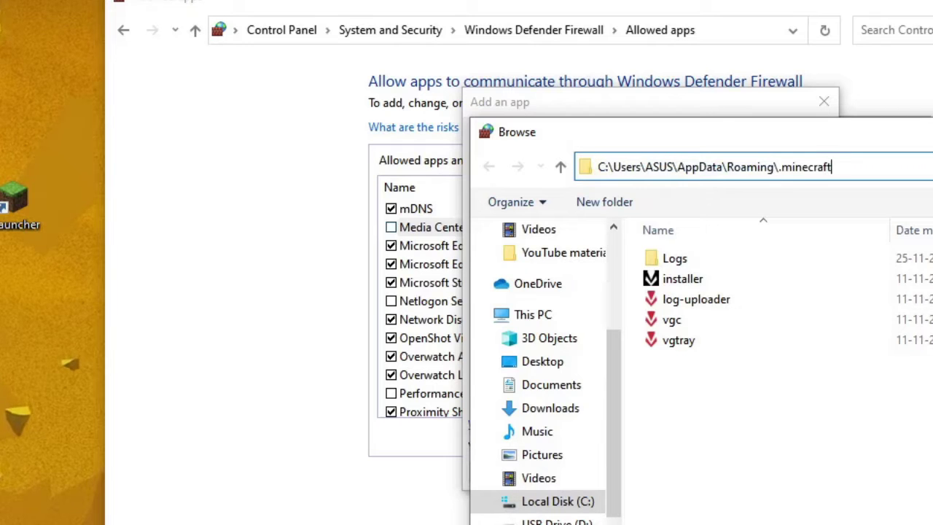
pyautogui.press('Return')
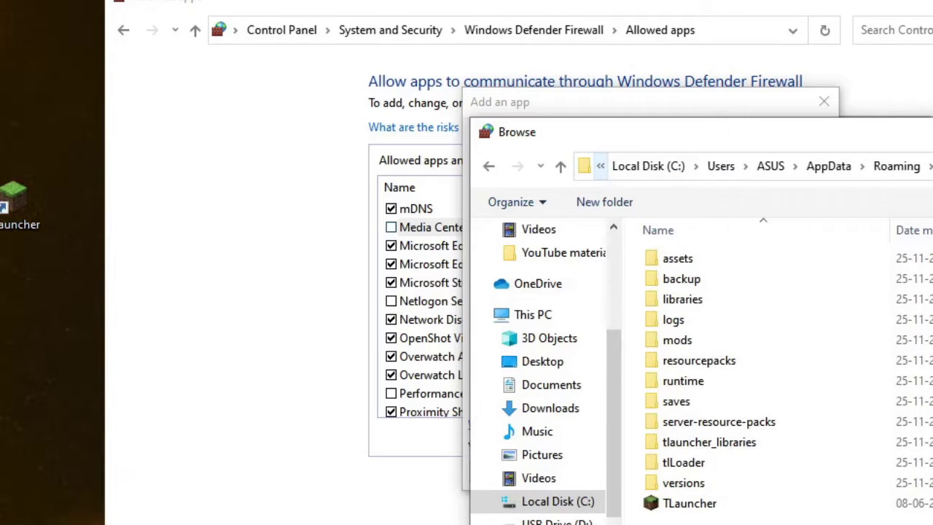
pyautogui.click(708, 504)
pyautogui.press('Return')
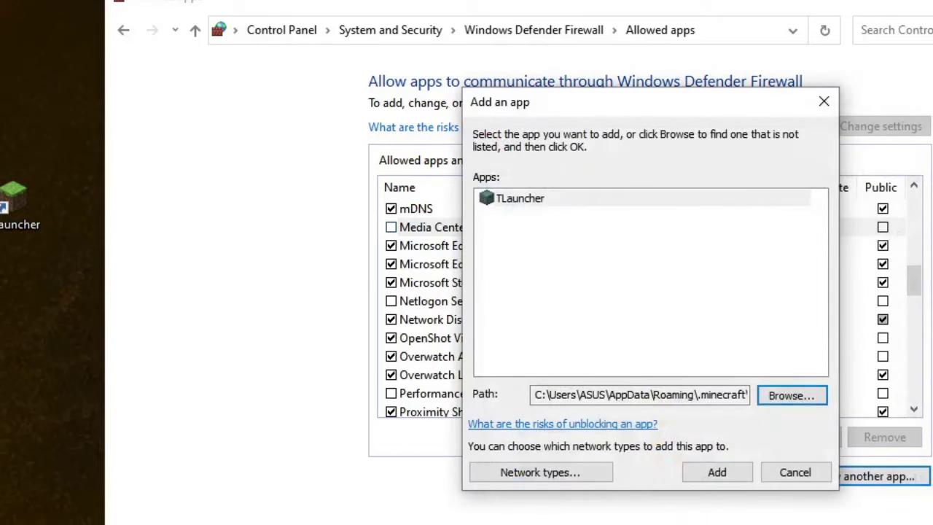
pyautogui.click(712, 471)
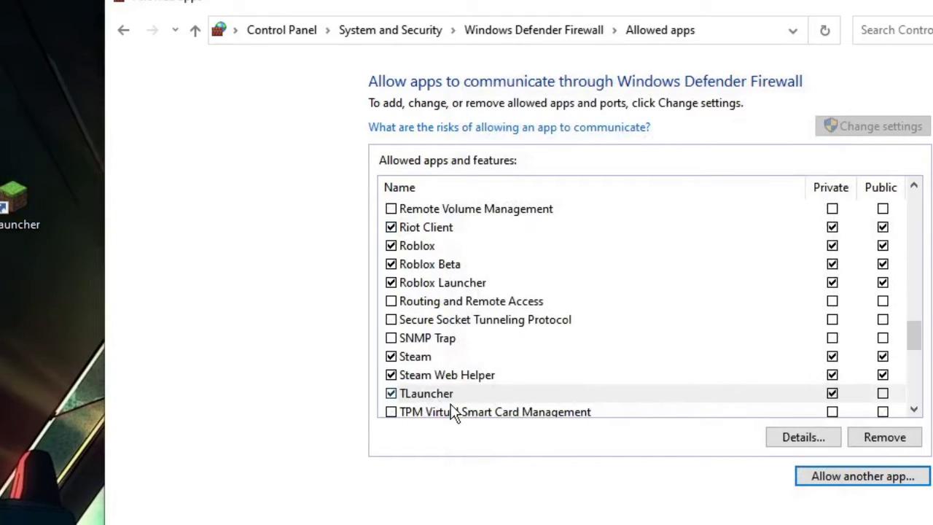
# Allow TLauncher on public networks as well, save the allowed apps list and close Windows Defender Firewall.
pyautogui.click(882, 394)
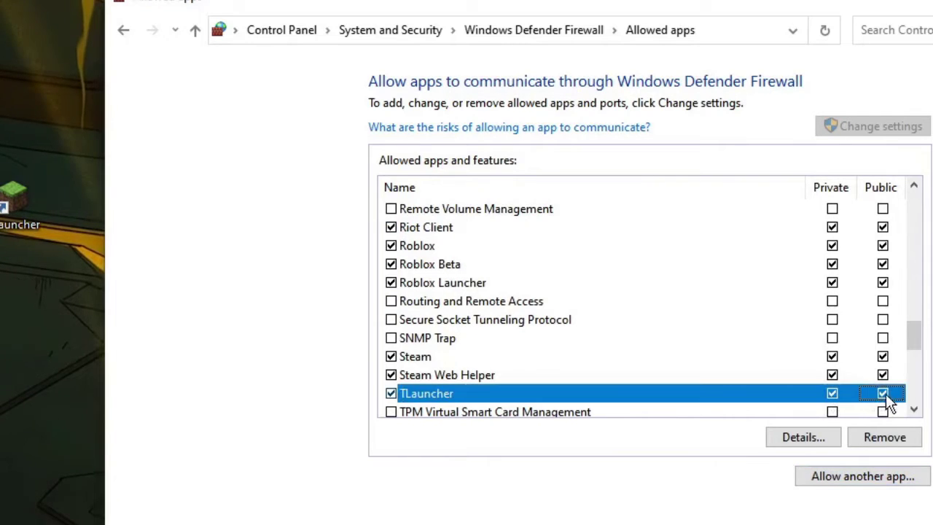
pyautogui.click(843, 518)
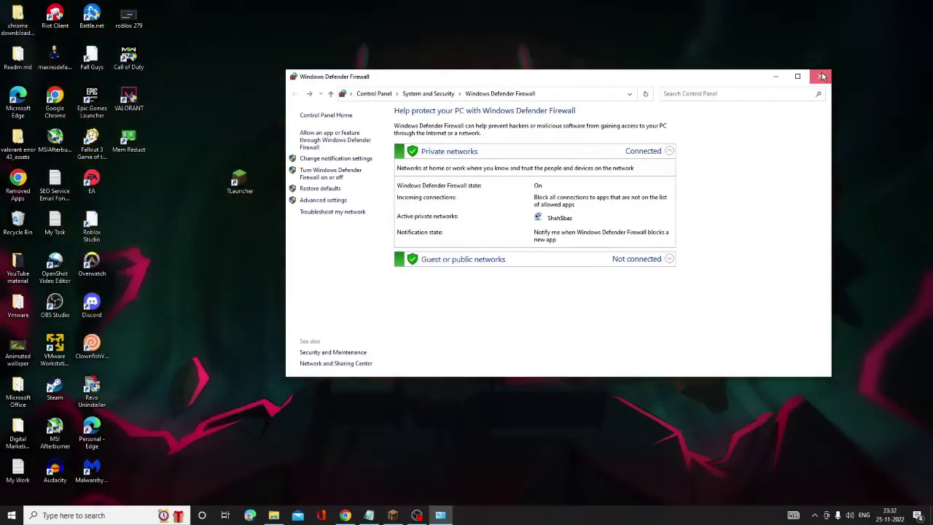
pyautogui.click(820, 77)
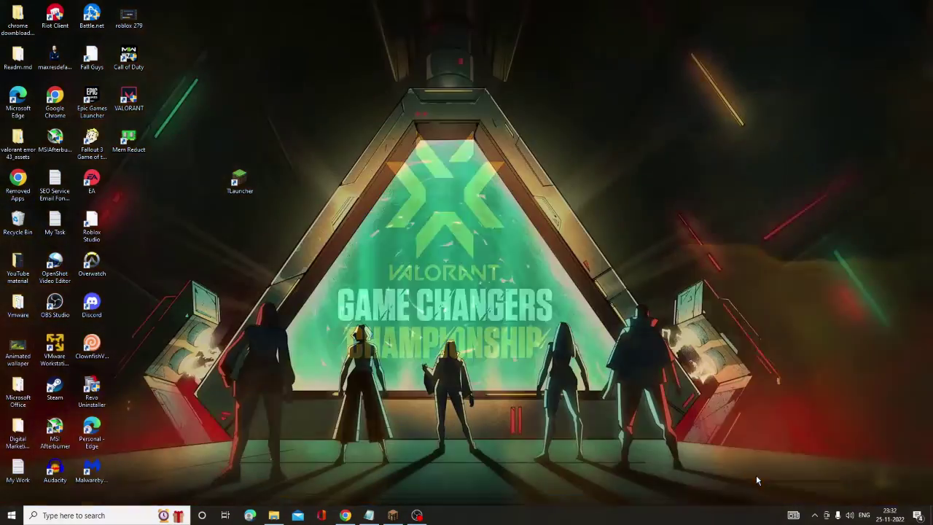
# Place the Mem Reduct shortcut beside TLauncher on the desktop, launch Mem Reduct and move its window aside.
pyautogui.moveTo(128, 138); pyautogui.dragTo(349, 179)
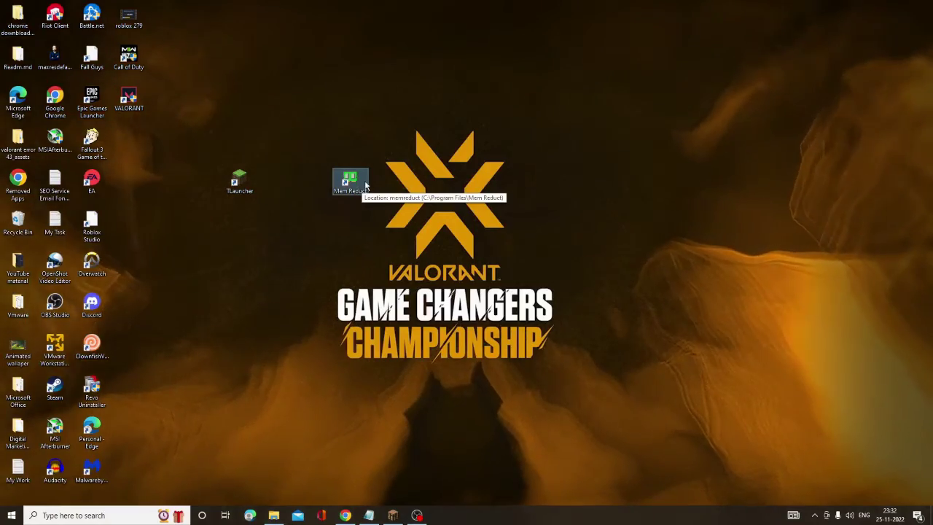
pyautogui.doubleClick(364, 184)
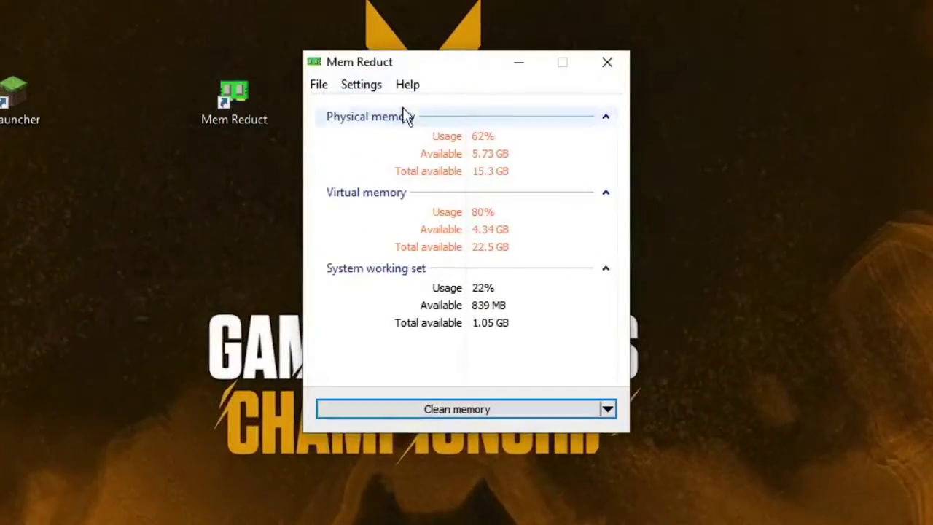
pyautogui.moveTo(463, 67); pyautogui.dragTo(262, 35)
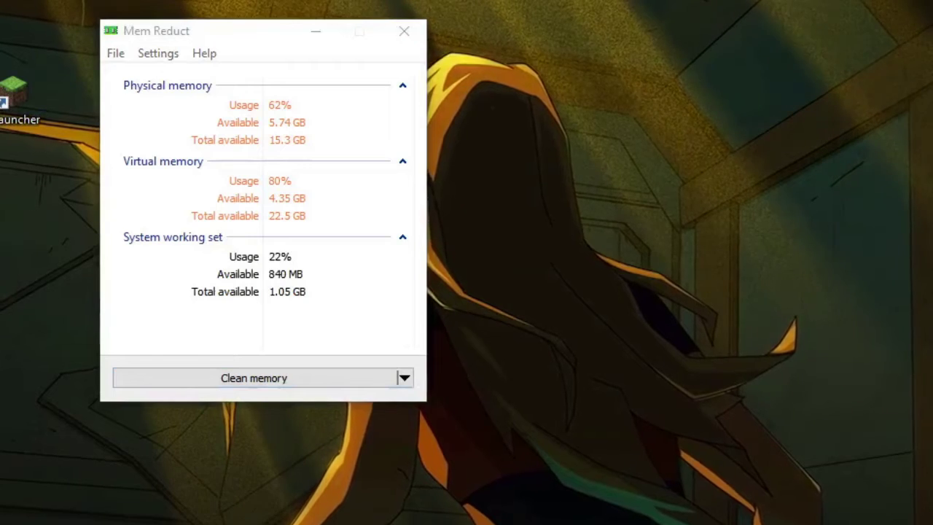
# Show the performance view of Task Manager beside Mem Reduct and clean the memory with Mem Reduct.
pyautogui.hotkey('ctrl', 'shift', 'Escape')
pyautogui.moveTo(573, 7); pyautogui.dragTo(872, 8)
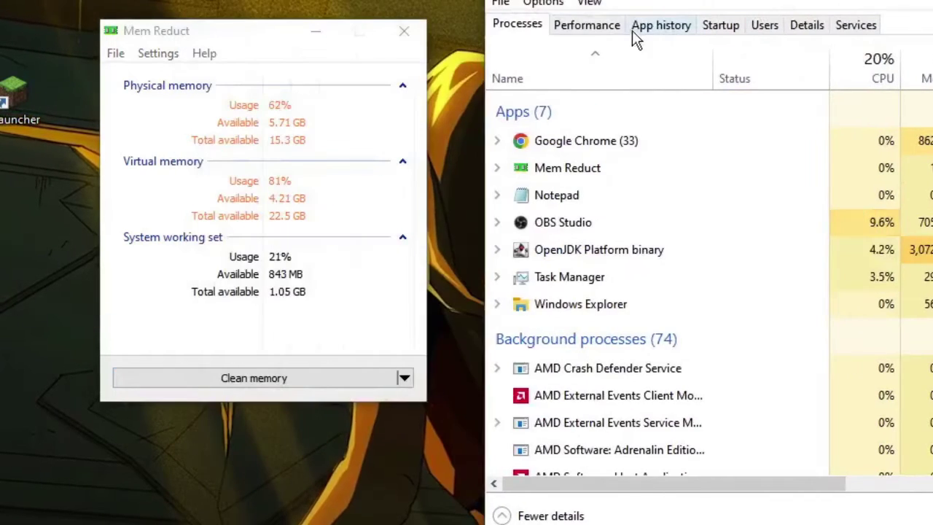
pyautogui.click(599, 29)
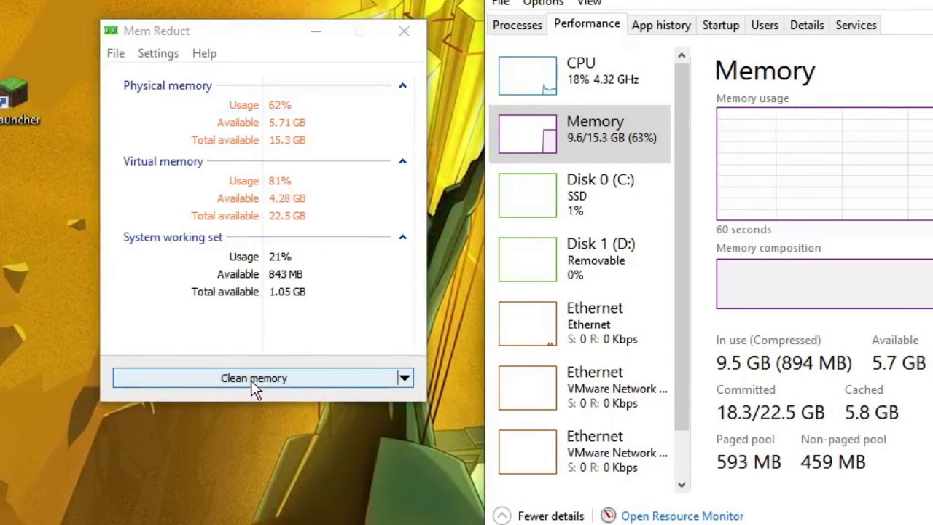
pyautogui.click(251, 379)
pyautogui.click(322, 247)
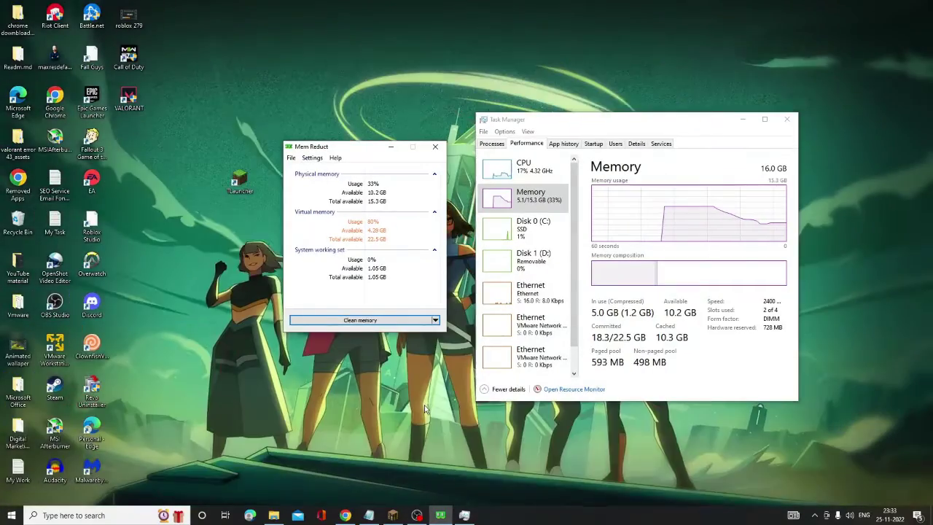
# Switch to Minecraft, open its video settings and set Graphics to Fast.
pyautogui.click(393, 515)
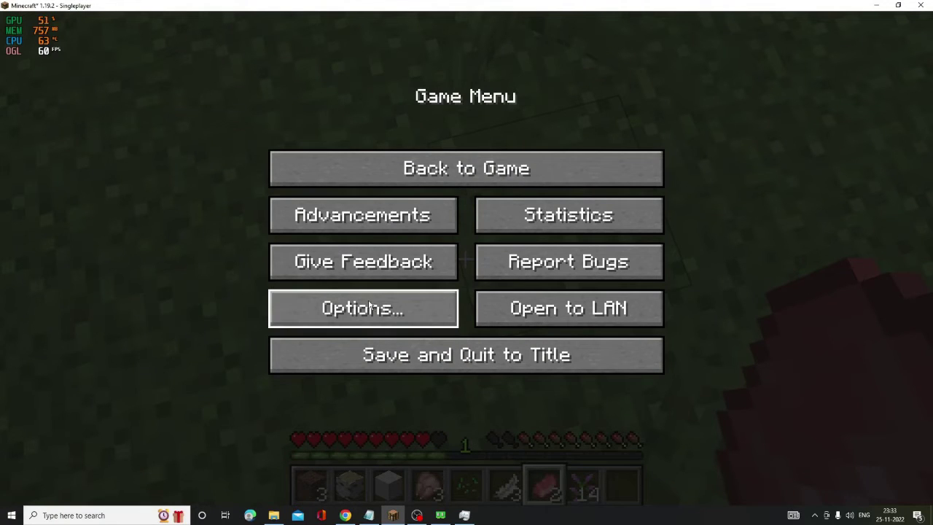
pyautogui.click(372, 311)
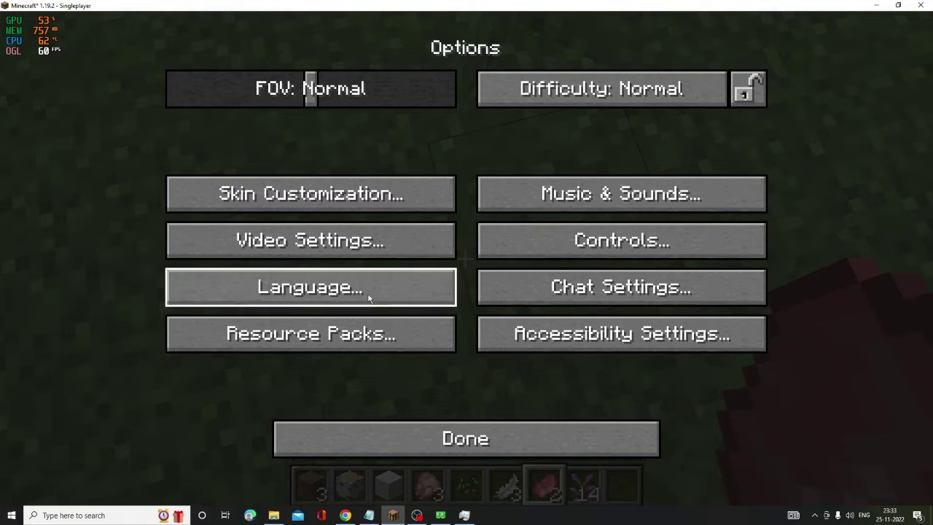
pyautogui.click(354, 247)
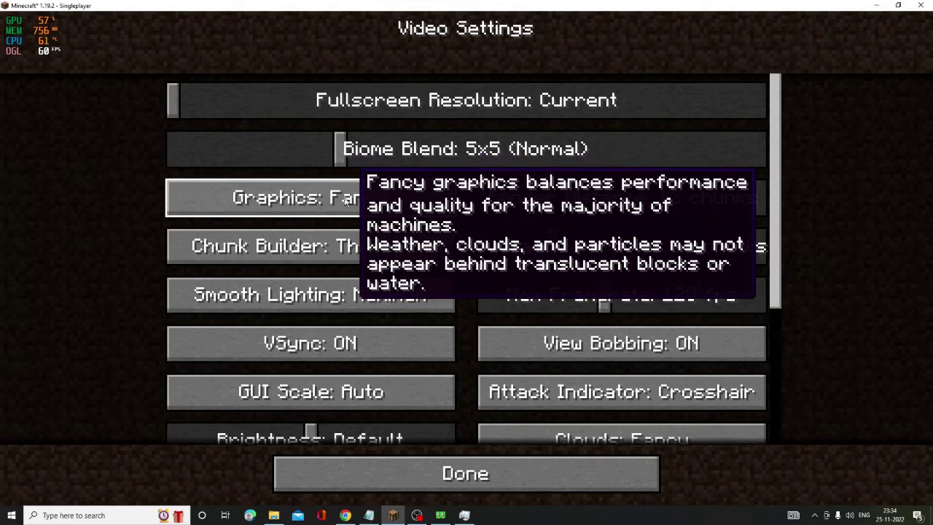
pyautogui.click(411, 203)
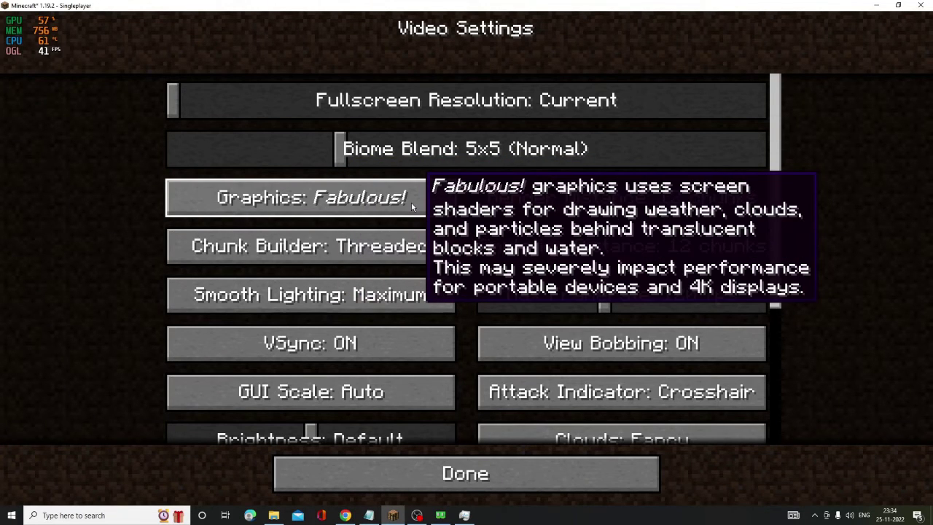
pyautogui.click(411, 203)
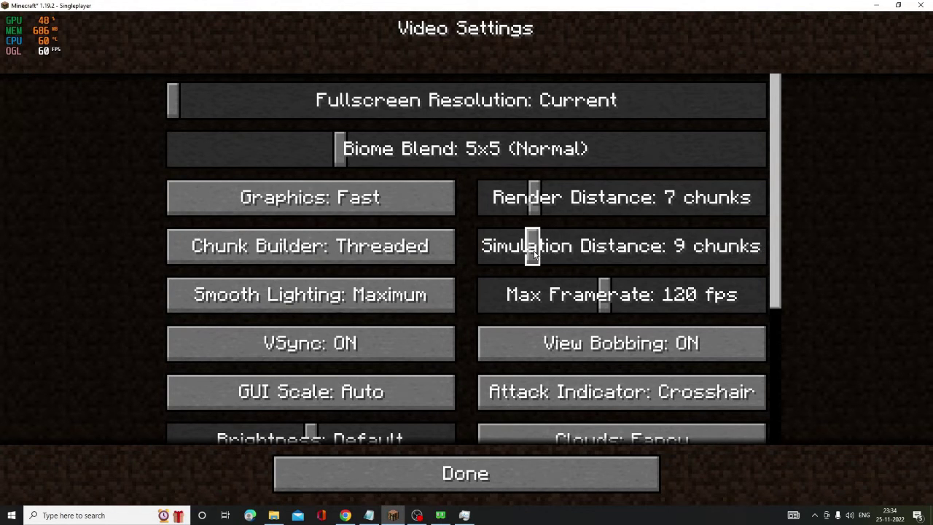
# Set the Simulation Distance to 8 chunks and the Chunk Builder to Fully Blocking.
pyautogui.moveTo(534, 252); pyautogui.dragTo(532, 254)
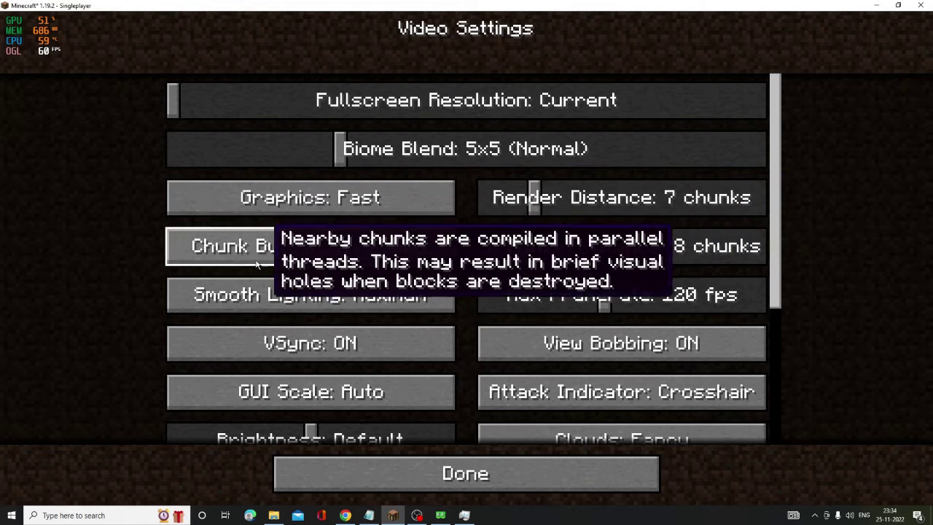
pyautogui.click(286, 246)
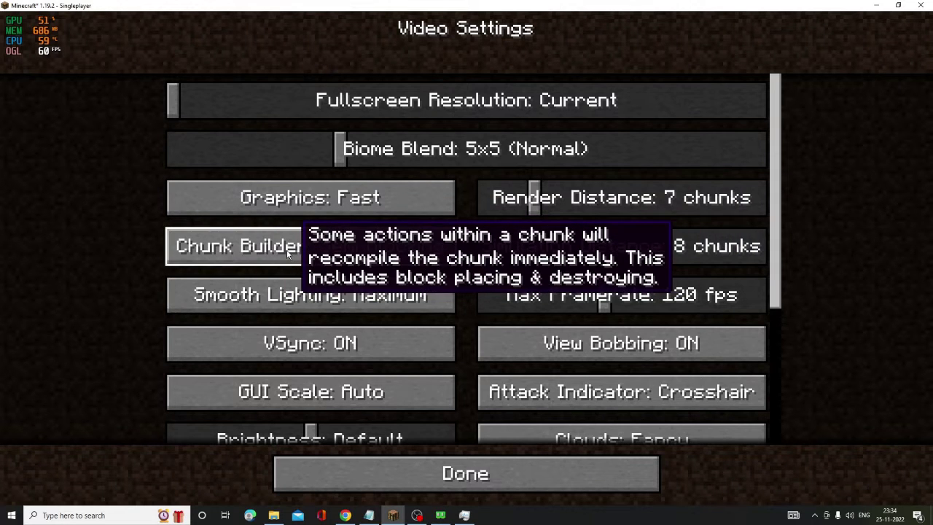
pyautogui.click(428, 248)
pyautogui.click(428, 247)
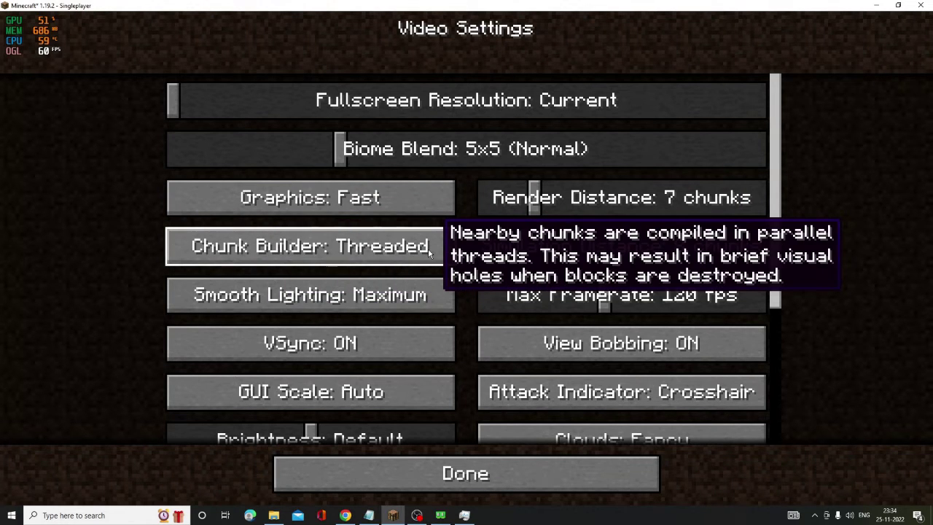
pyautogui.click(427, 247)
pyautogui.click(427, 248)
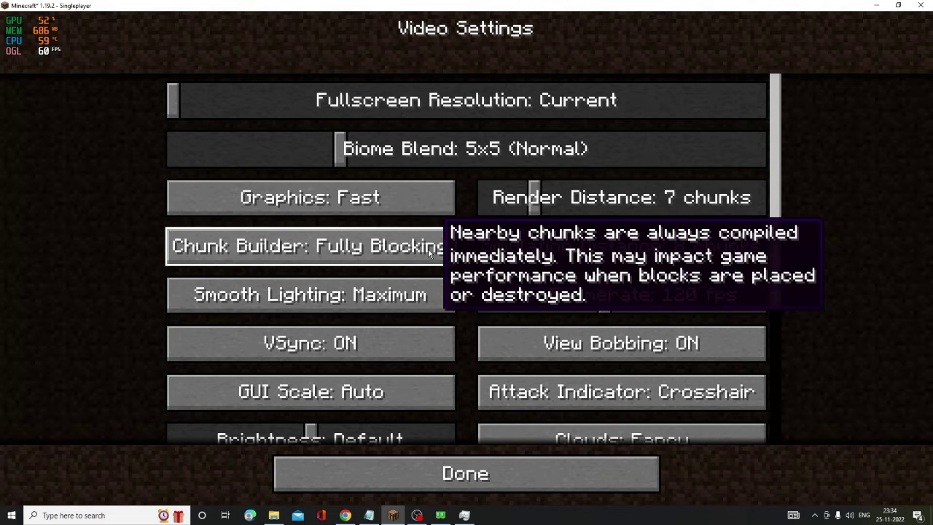
# Turn off Smooth Lighting and VSync, and set Max Framerate to 90 fps.
pyautogui.click(404, 303)
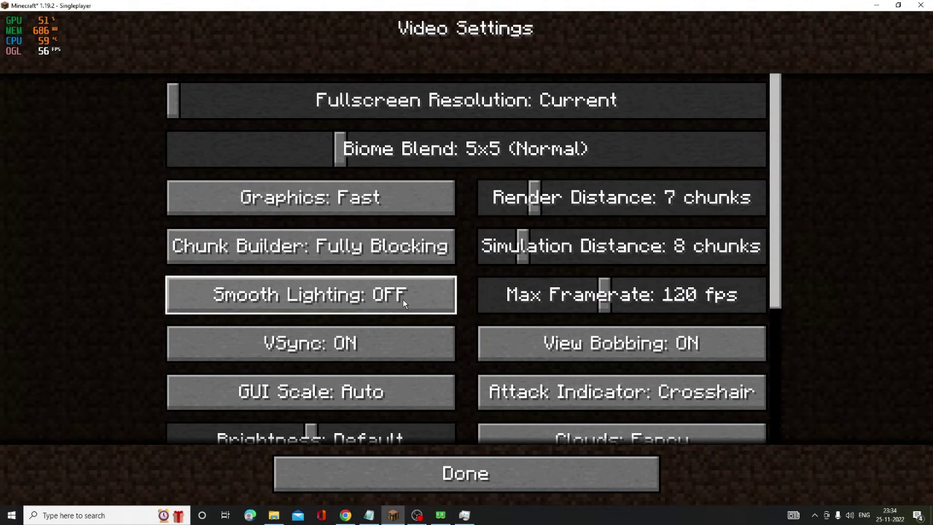
pyautogui.click(380, 345)
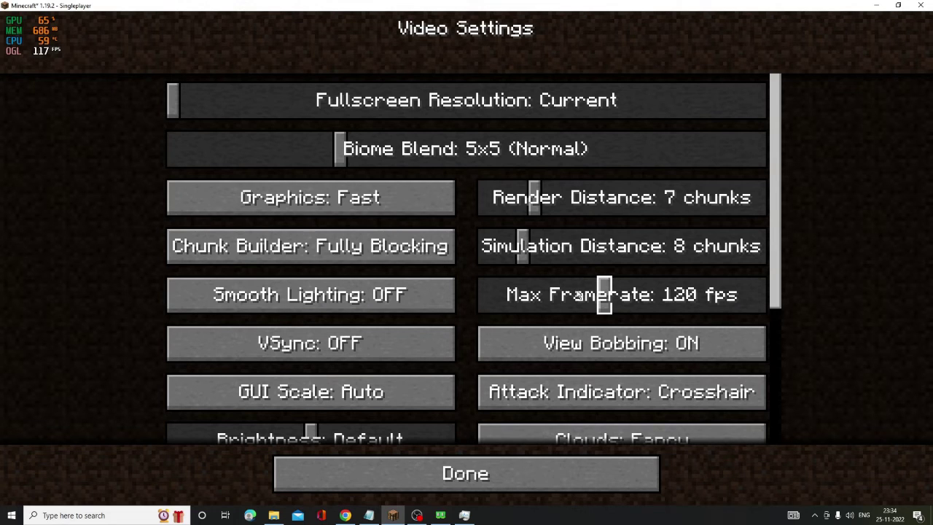
pyautogui.moveTo(603, 299); pyautogui.dragTo(582, 302)
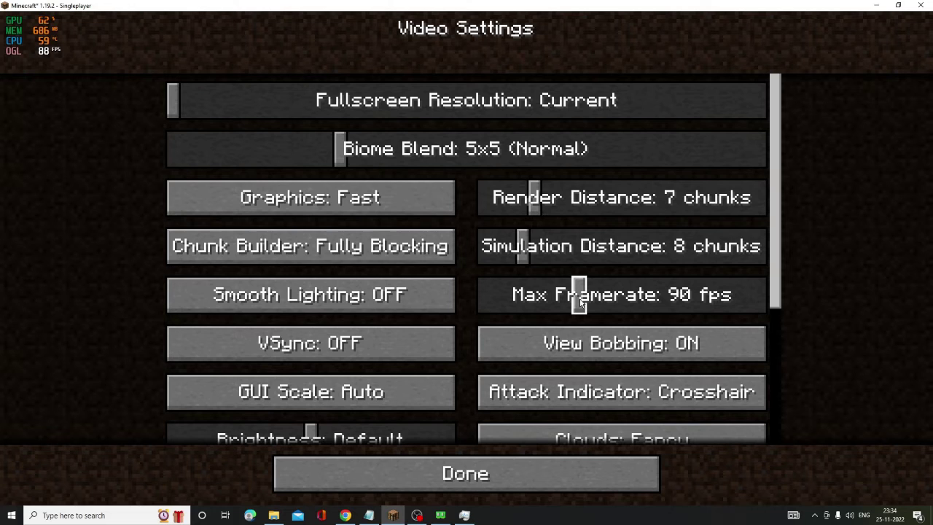
# Turn off Clouds and the Attack Indicator in the video settings.
pyautogui.scroll(-3, 441, 328)
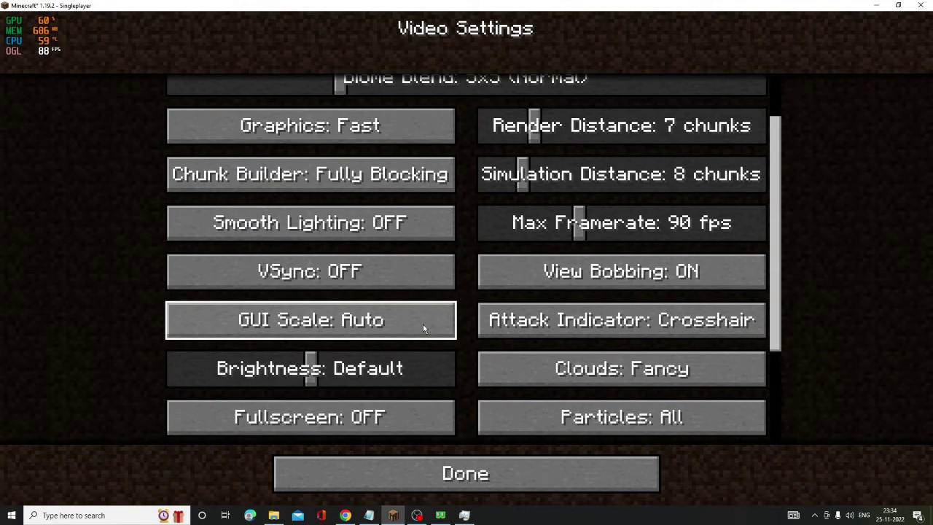
pyautogui.click(588, 369)
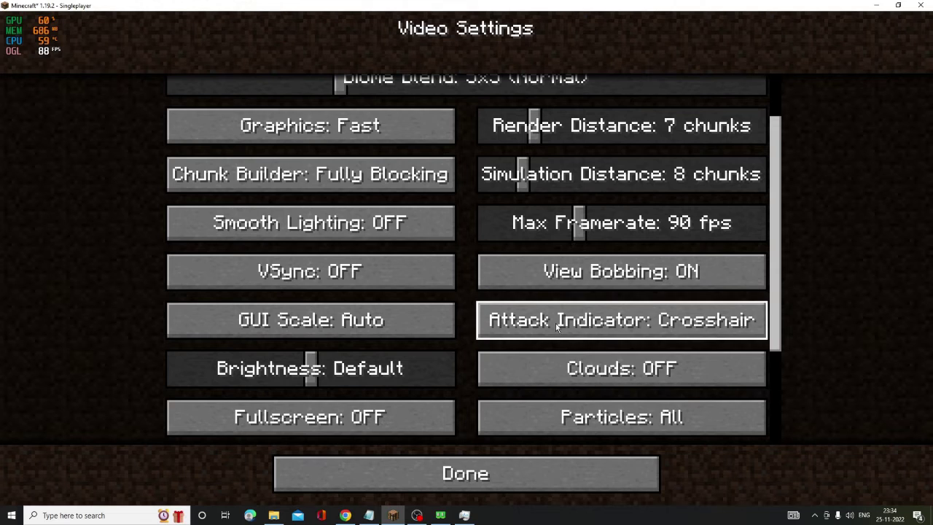
pyautogui.click(594, 328)
pyautogui.click(594, 328)
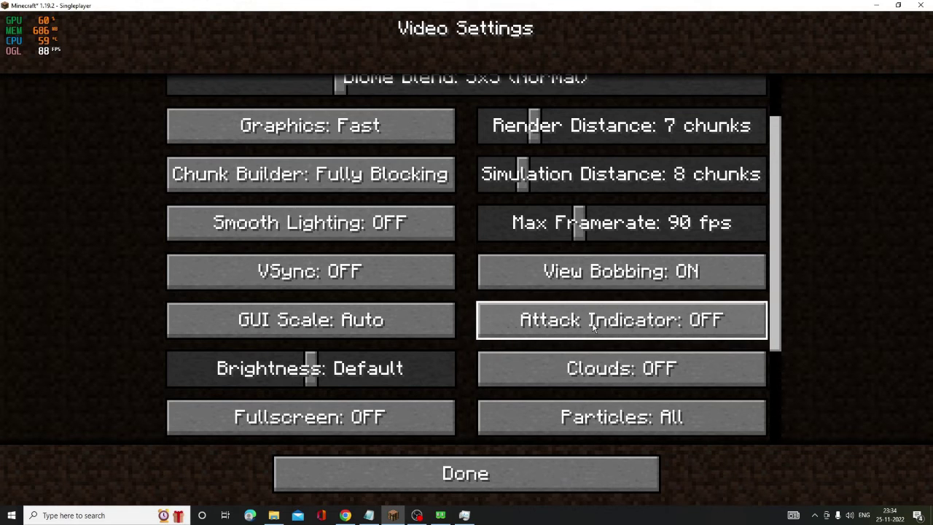
# Lower the Entity Distance and save the video settings, returning to the game options.
pyautogui.scroll(-5, 593, 327)
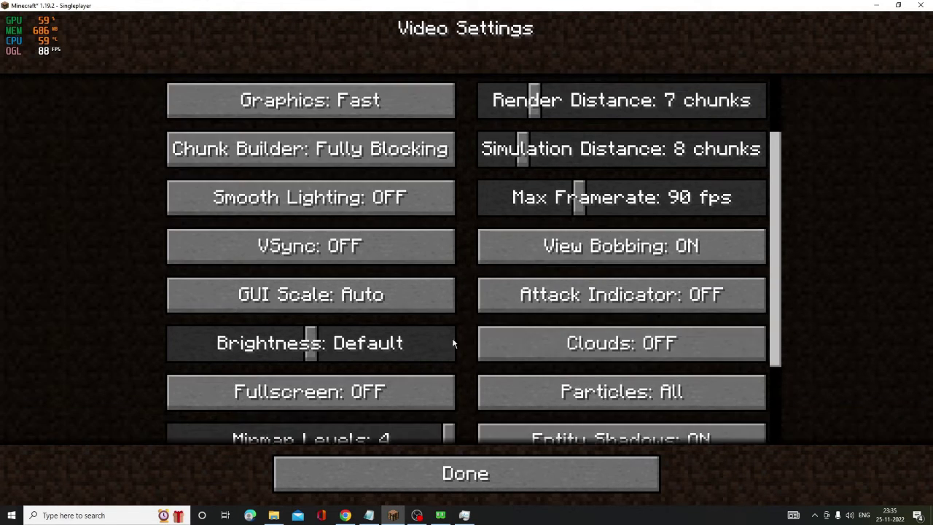
pyautogui.scroll(-2, 397, 342)
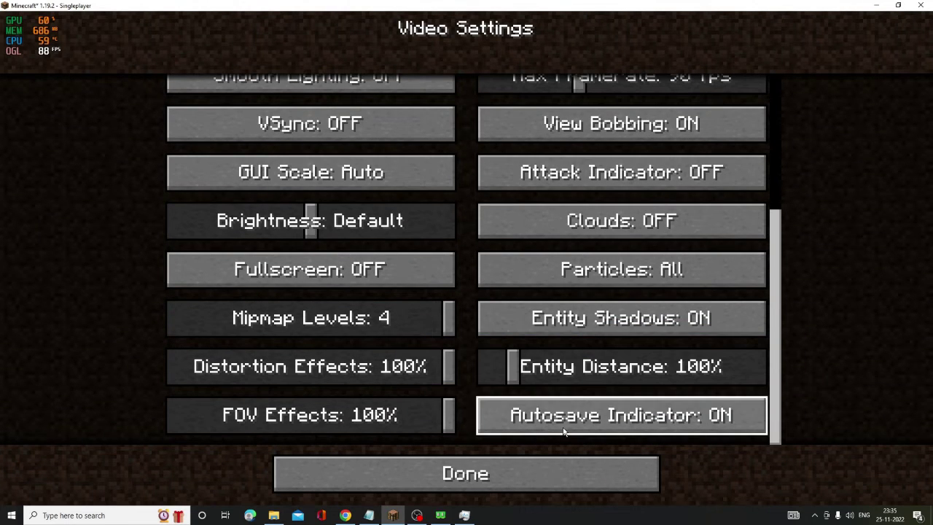
pyautogui.moveTo(641, 371); pyautogui.dragTo(504, 370)
pyautogui.click(482, 473)
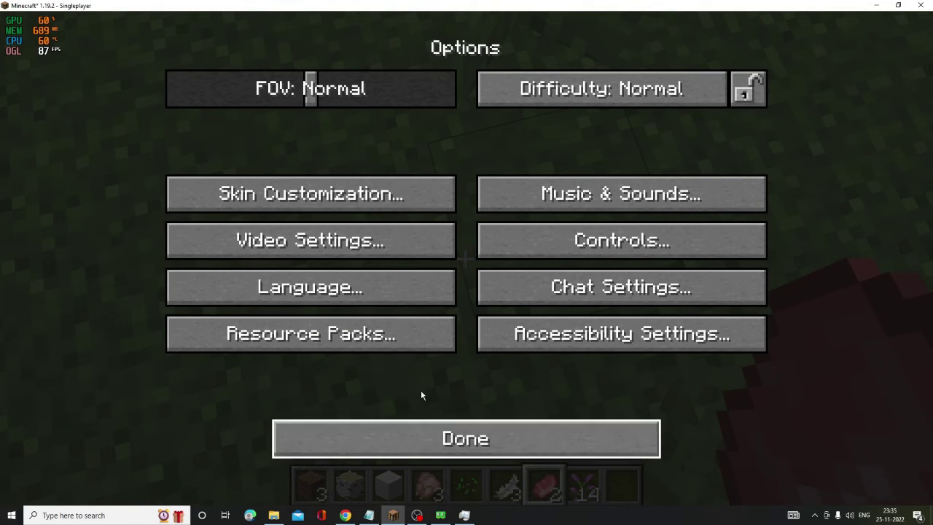